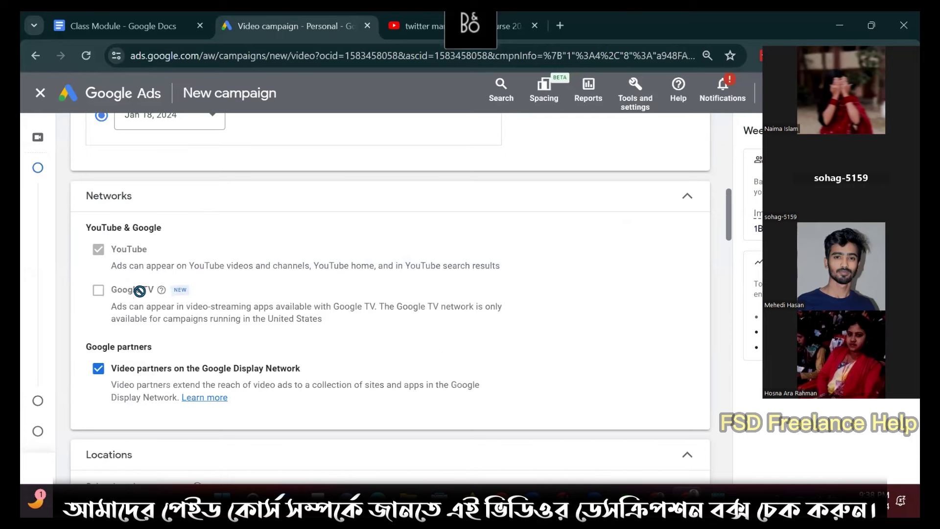
Exclude video partners on the Google Display Network from the campaign's networks and collapse the Networks section.
mouse_move(141, 290)
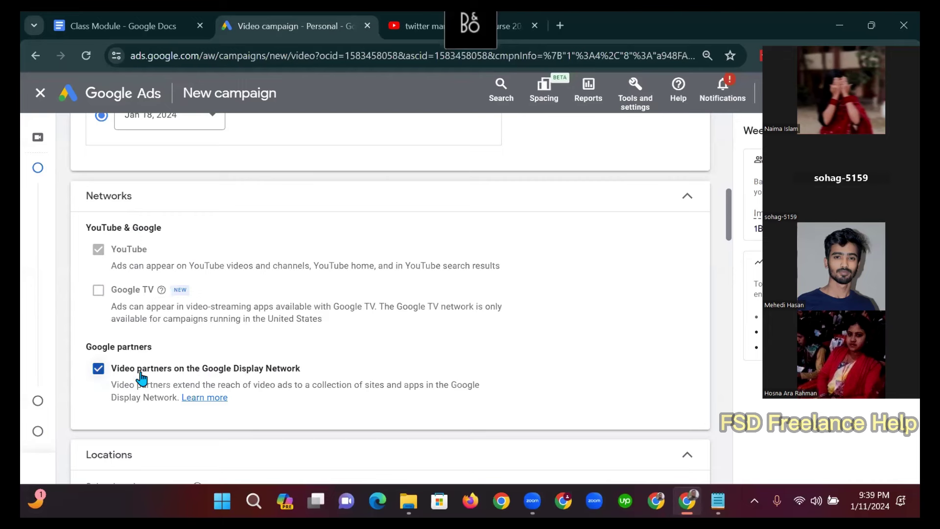
left_click(98, 370)
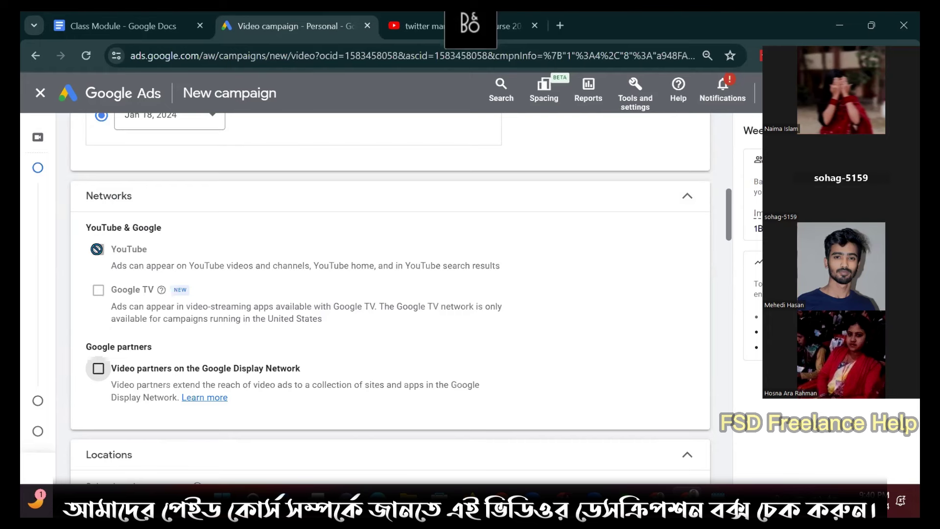
left_click(688, 199)
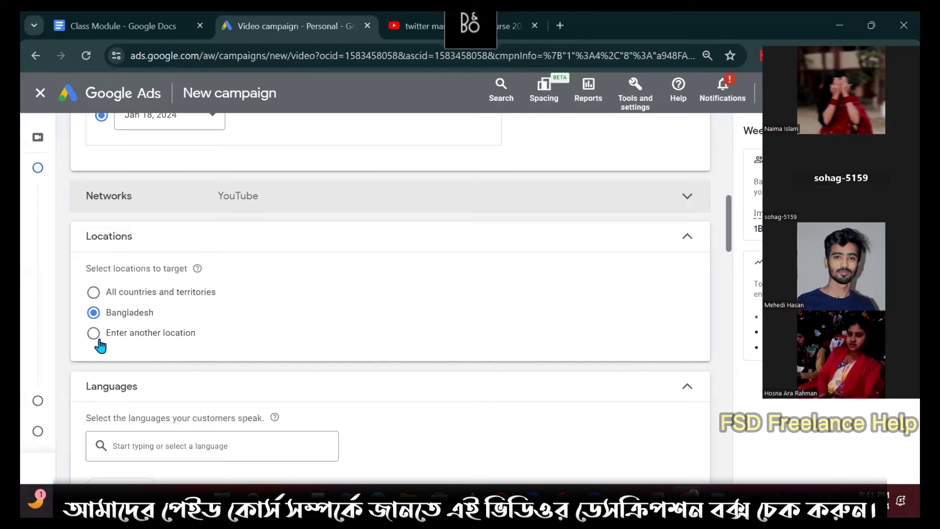
Switch location targeting to another location and target the United States as a country.
left_click(145, 337)
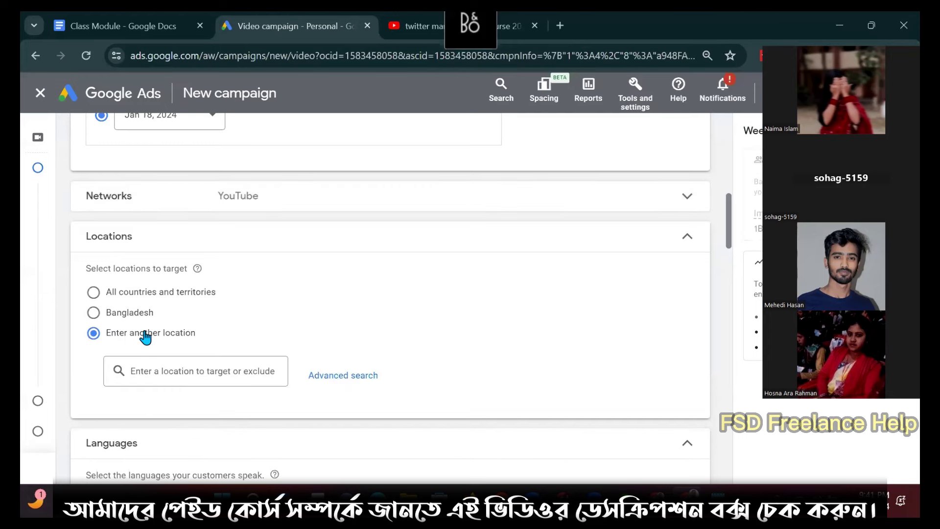
left_click(183, 375)
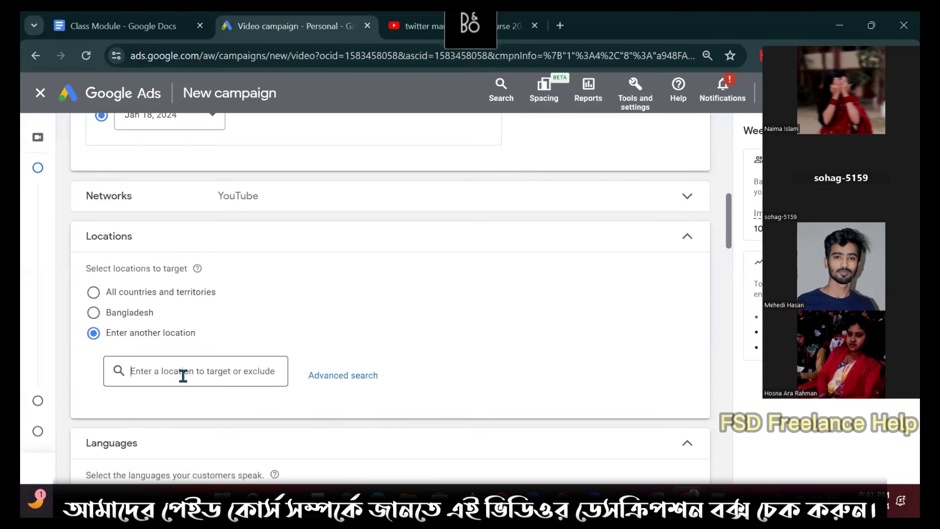
type("uni")
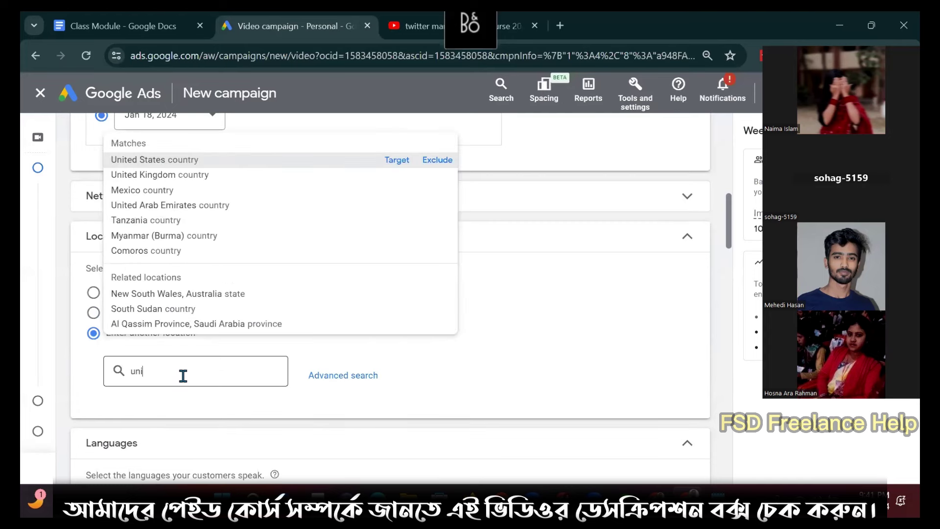
type("ted states")
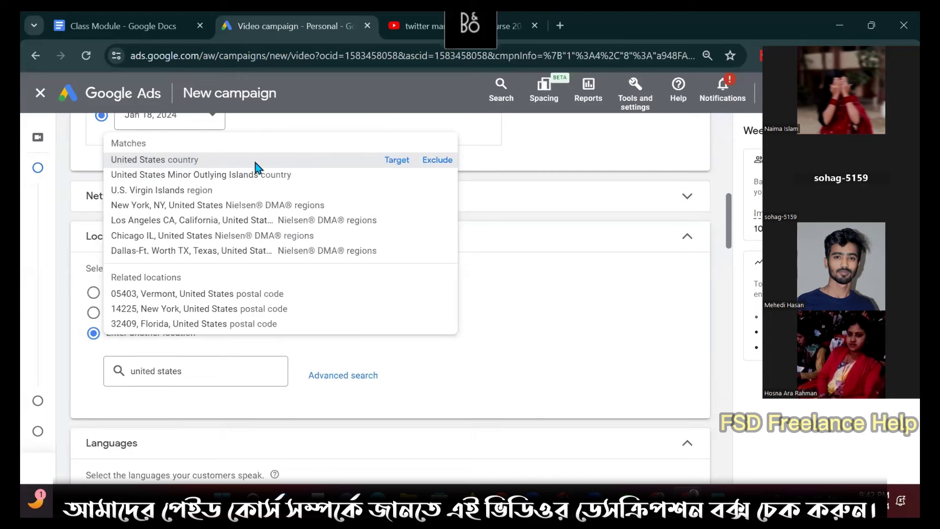
left_click(397, 161)
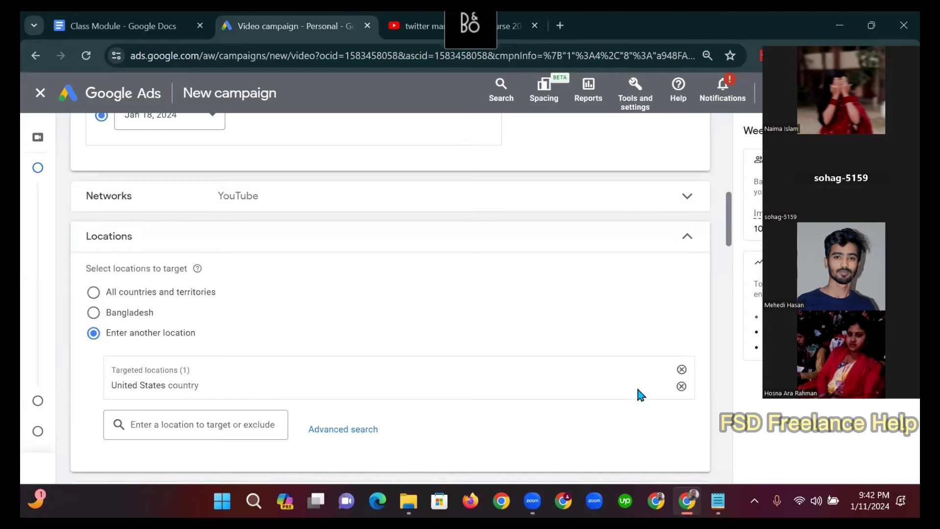
Replace the United States target with the state of California, United States.
left_click(681, 386)
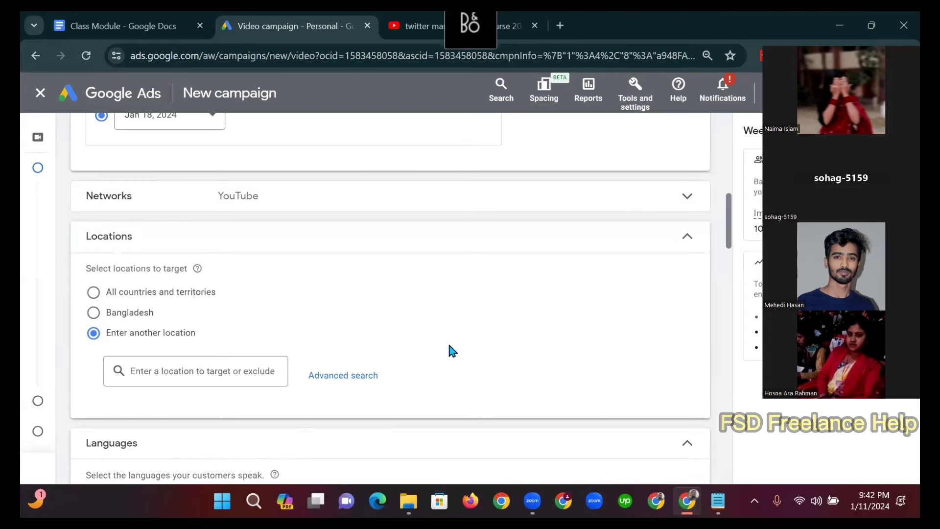
left_click(177, 370)
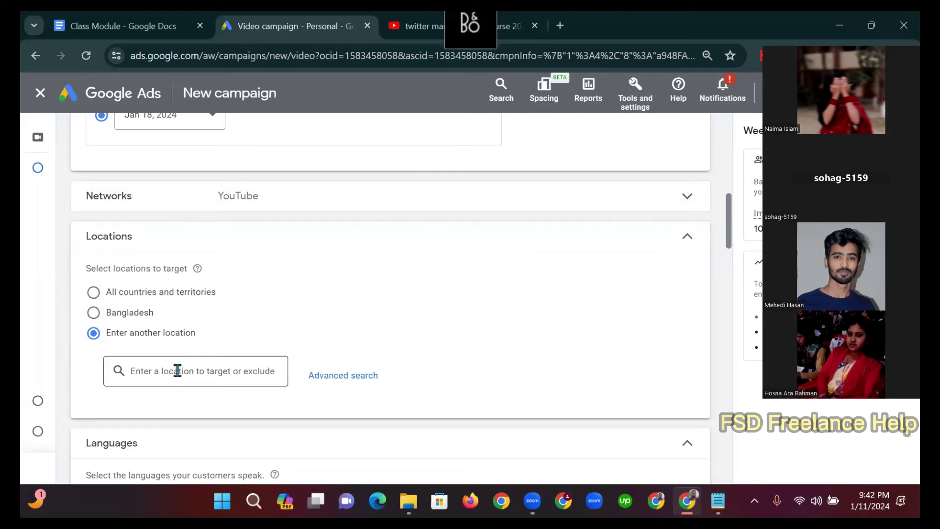
type("cali")
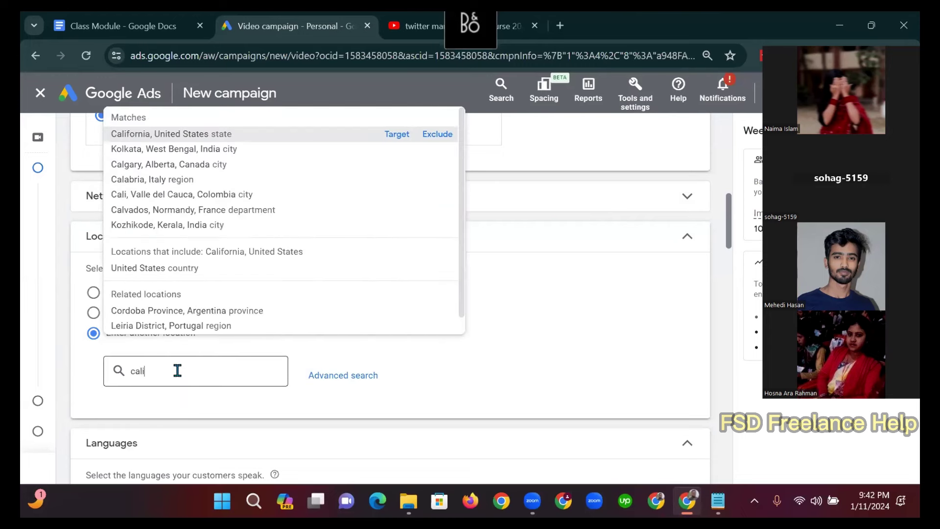
type("fornia")
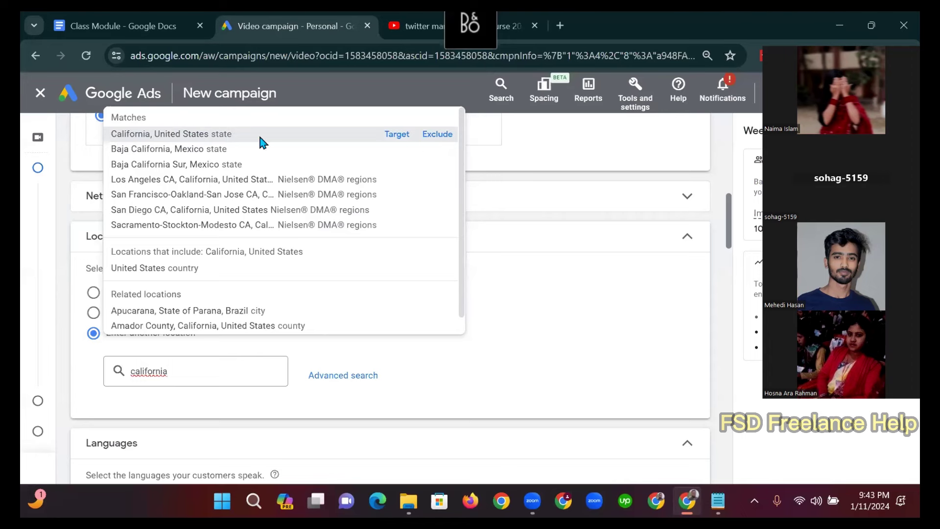
left_click(398, 134)
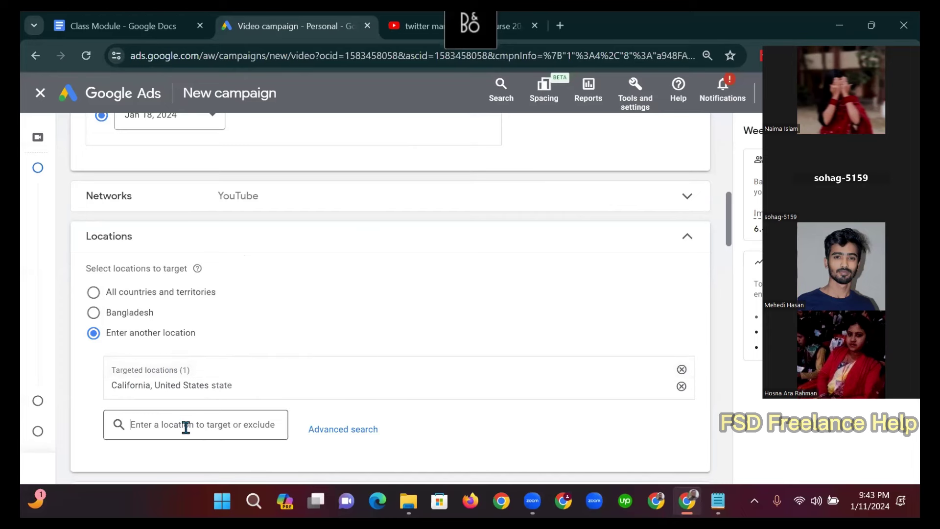
Add the city of Los Angeles, California, as a second targeted location.
type("lo")
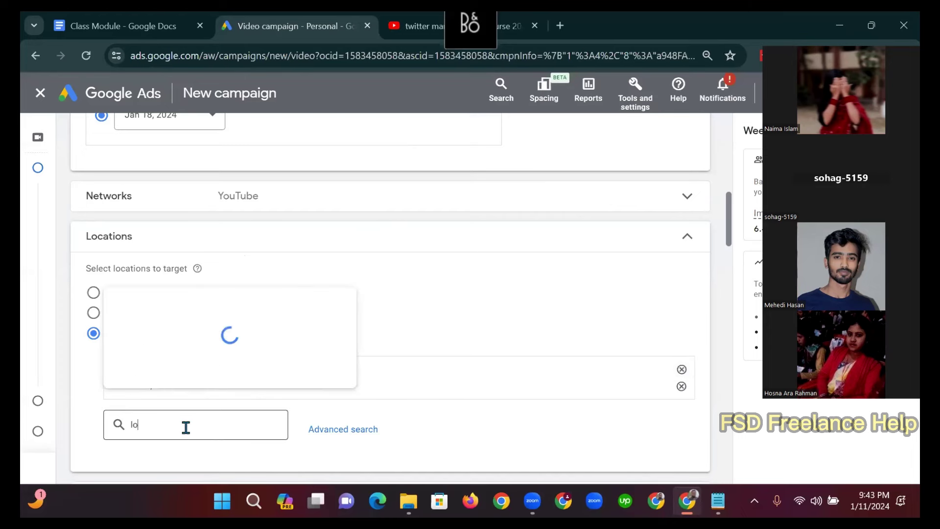
type("s an")
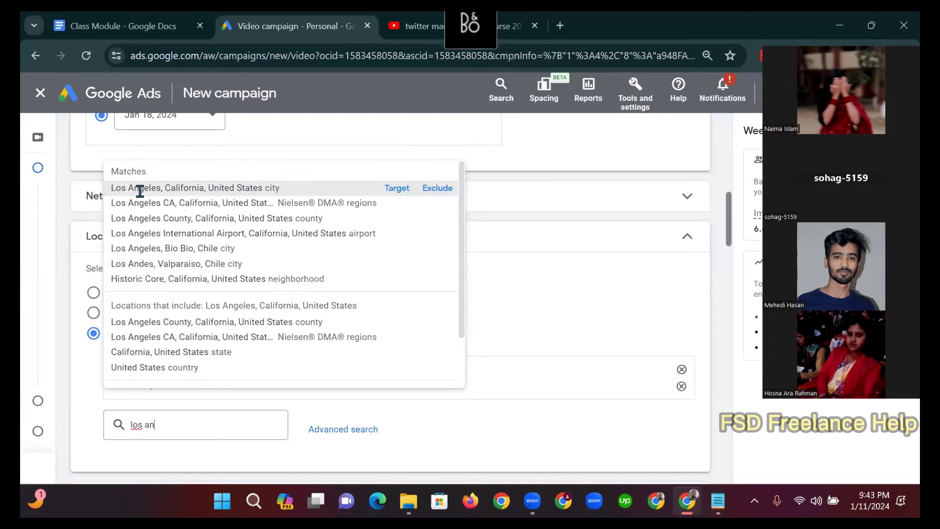
left_click(396, 191)
left_click(396, 191)
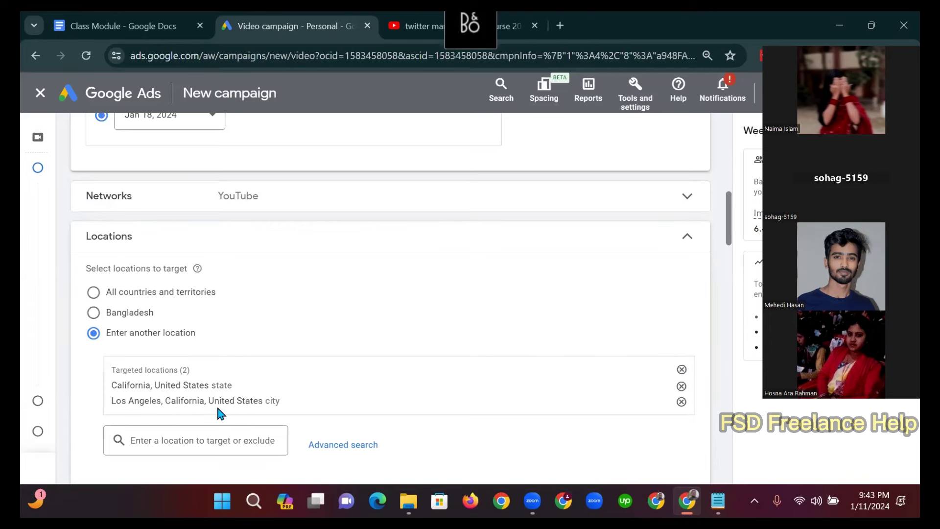
Remove the California and Los Angeles targets and target the country Canada instead.
left_click(682, 386)
left_click(681, 386)
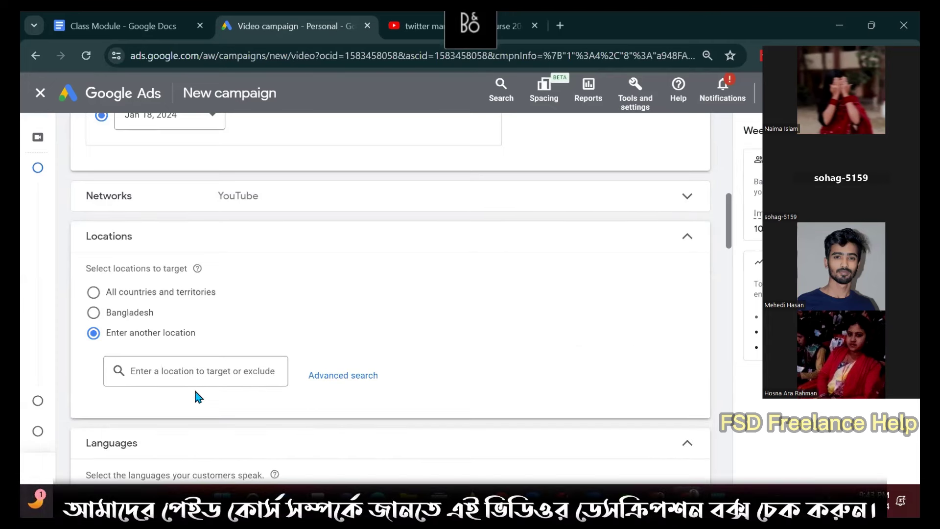
left_click(202, 371)
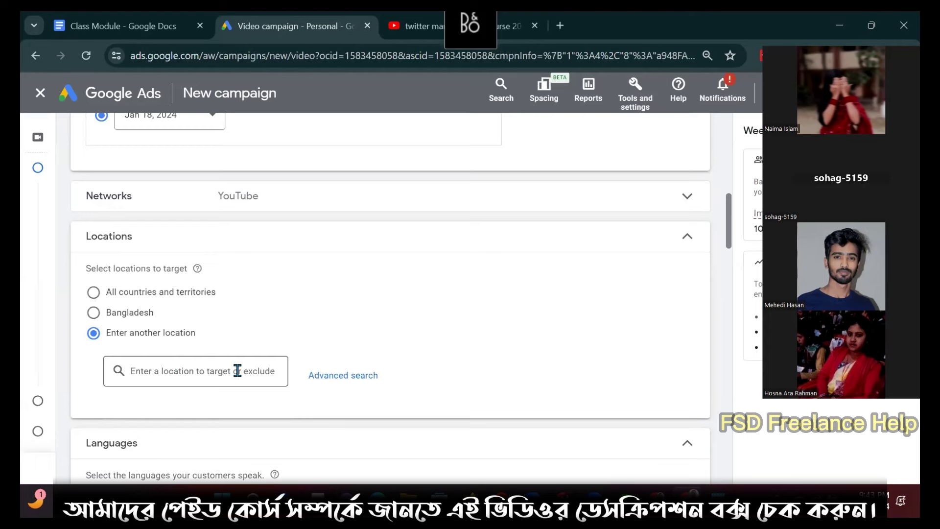
type("canda")
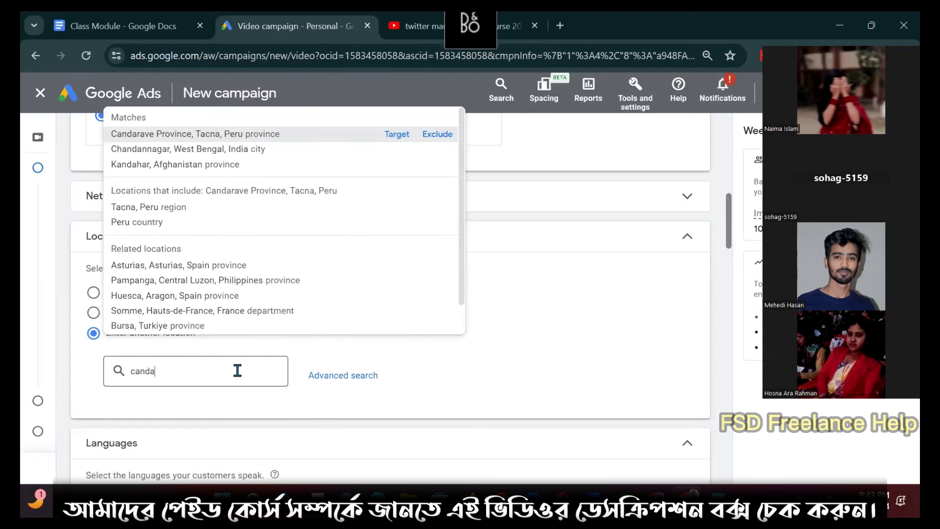
left_click(144, 372)
type("a")
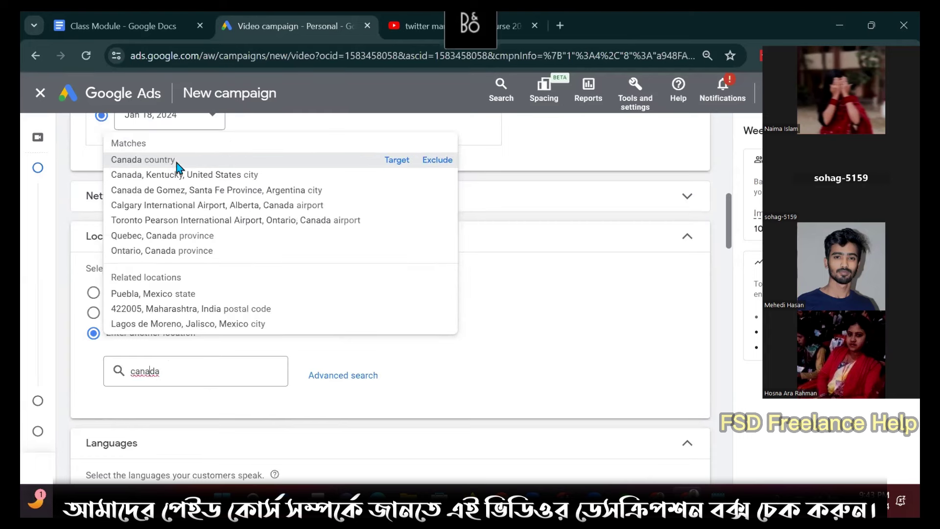
left_click(389, 160)
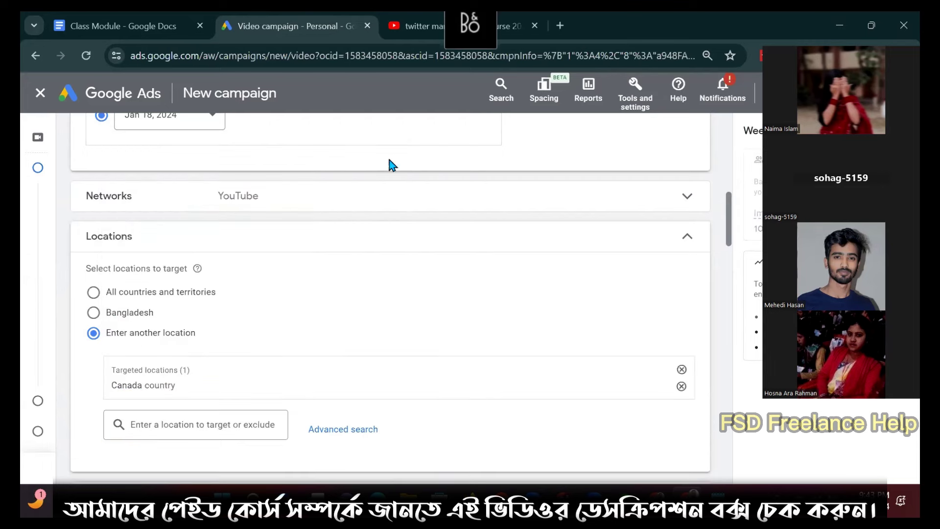
Add the United States as a second targeted country alongside Canada.
left_click(171, 424)
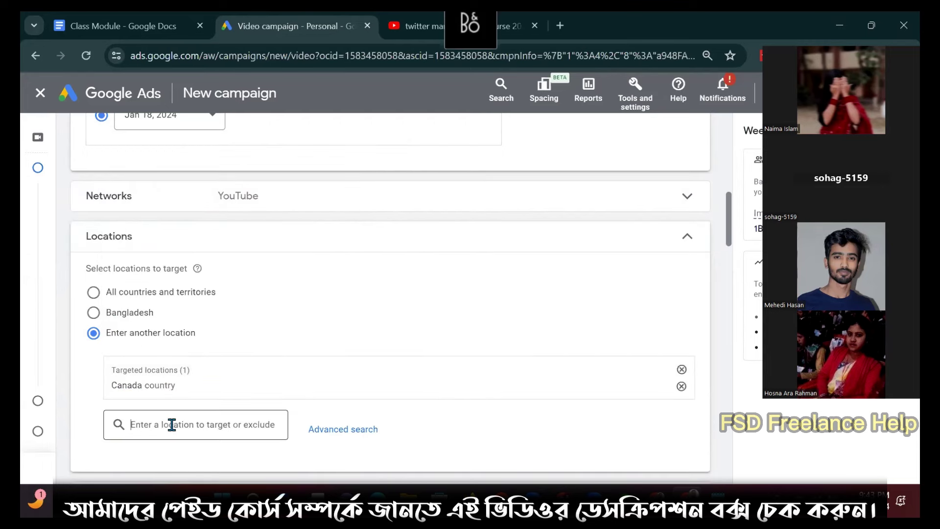
type("unite")
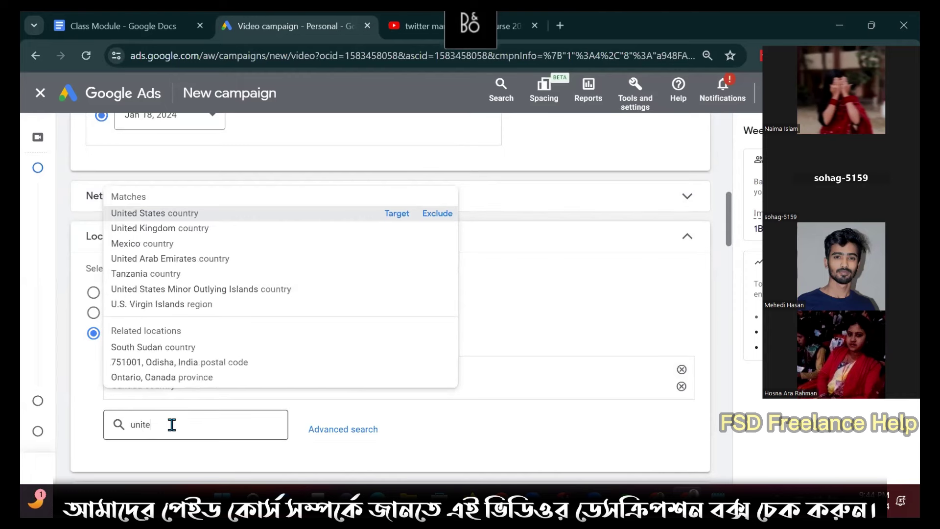
left_click(396, 214)
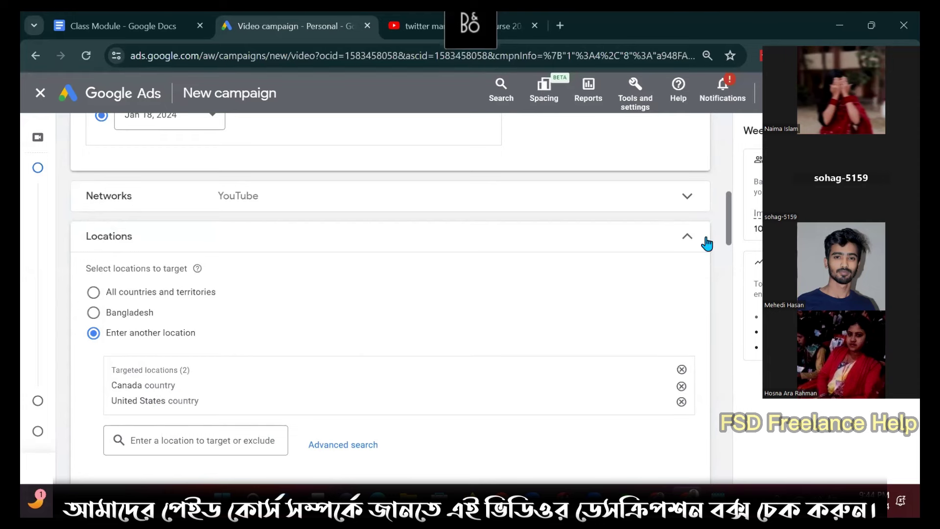
Exclude the state of New York, United States, from the campaign's locations.
scroll(731, 230, "down", 1)
scroll(732, 230, "down", 1)
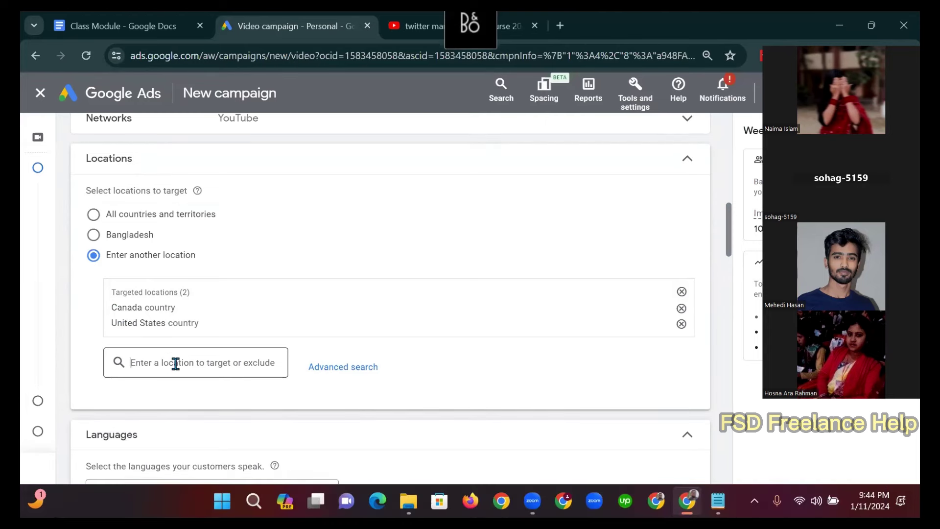
type("new")
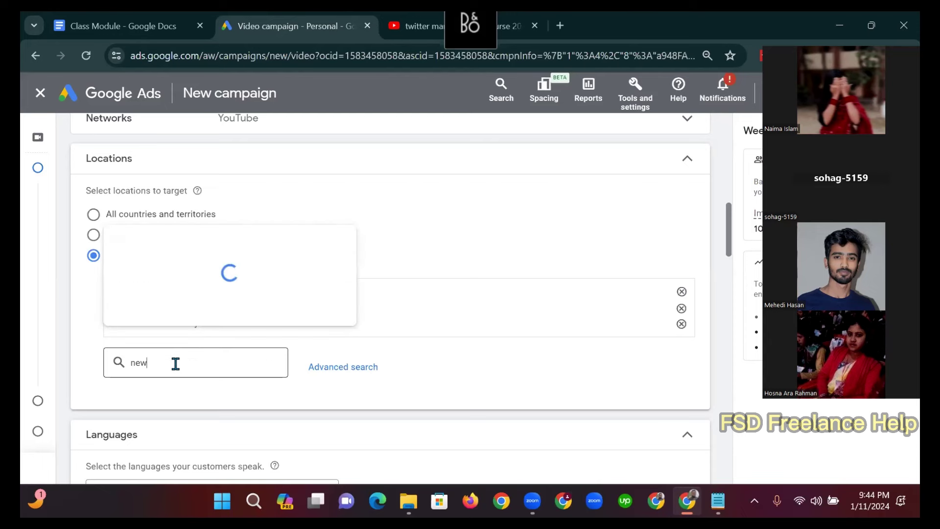
type(" yor")
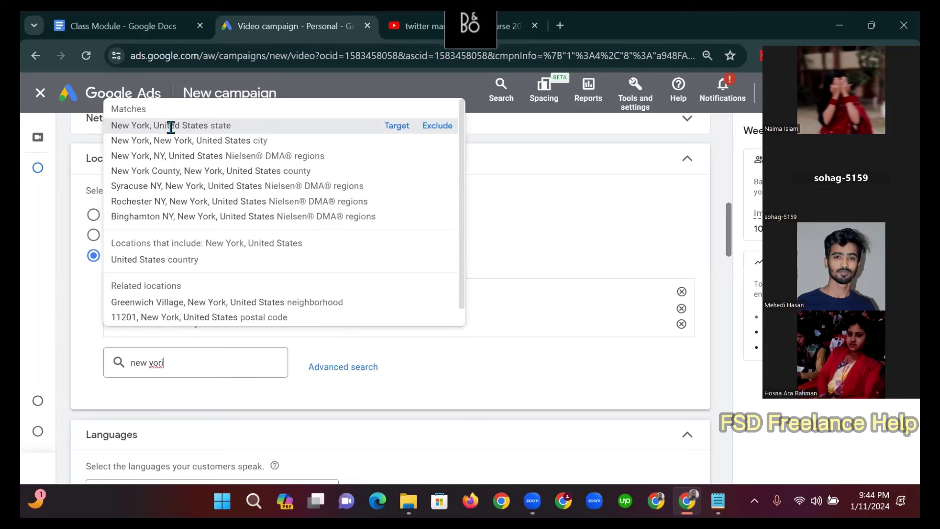
left_click(437, 126)
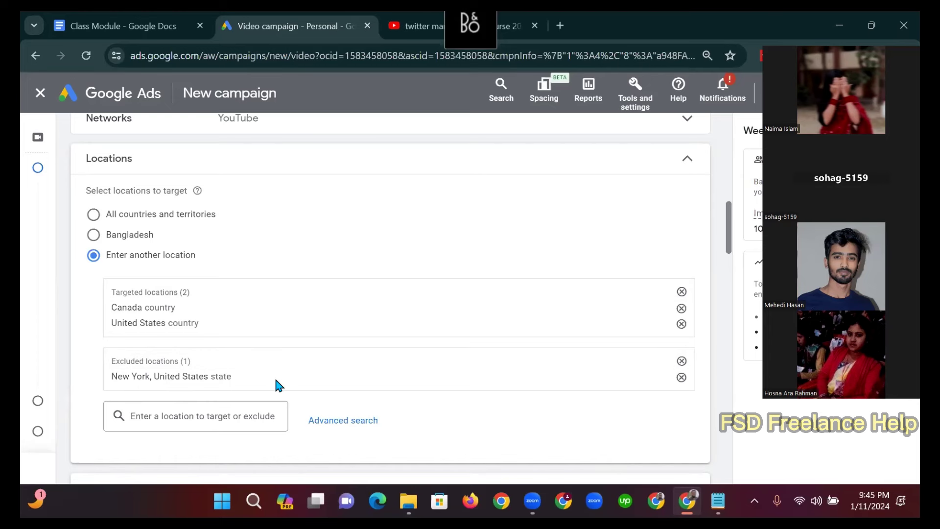
Remove the New York exclusion and the United States and Canada targets from the location lists.
left_click(681, 377)
left_click(681, 324)
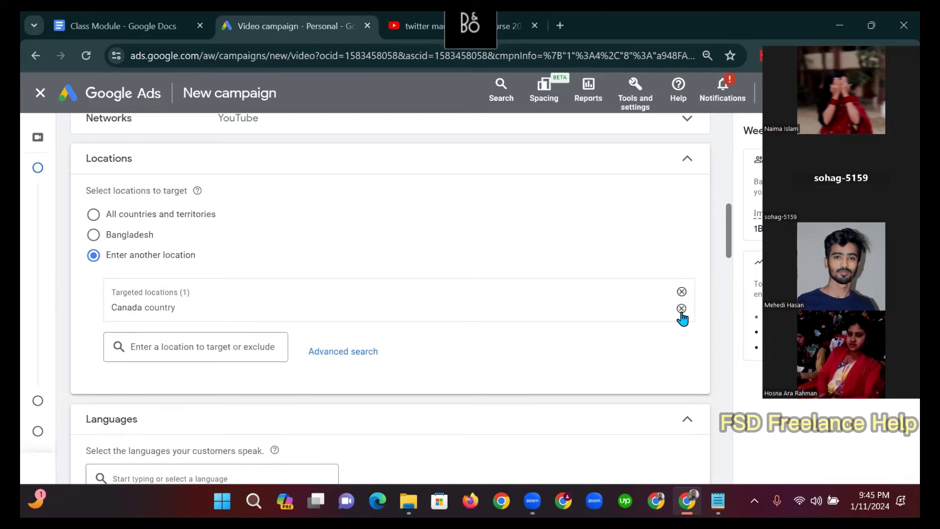
left_click(681, 309)
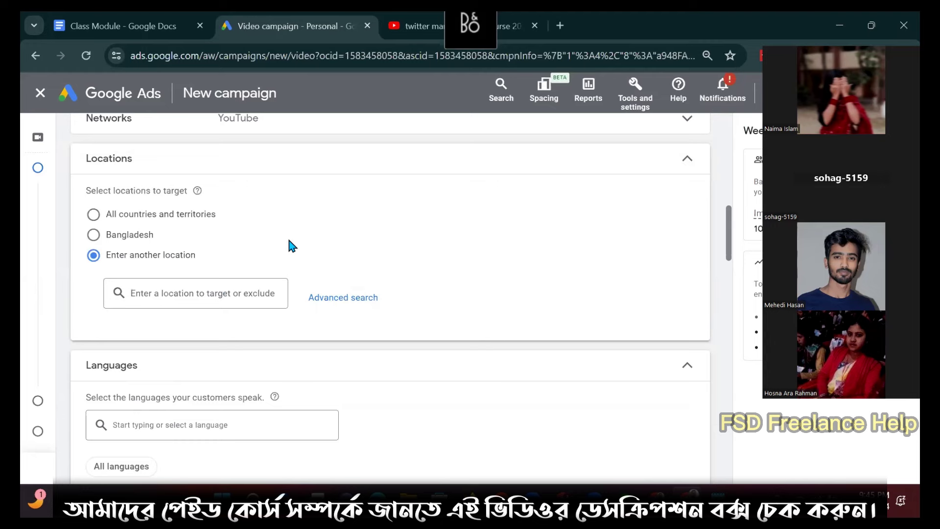
Set the campaign's target location to Bangladesh.
left_click(417, 21)
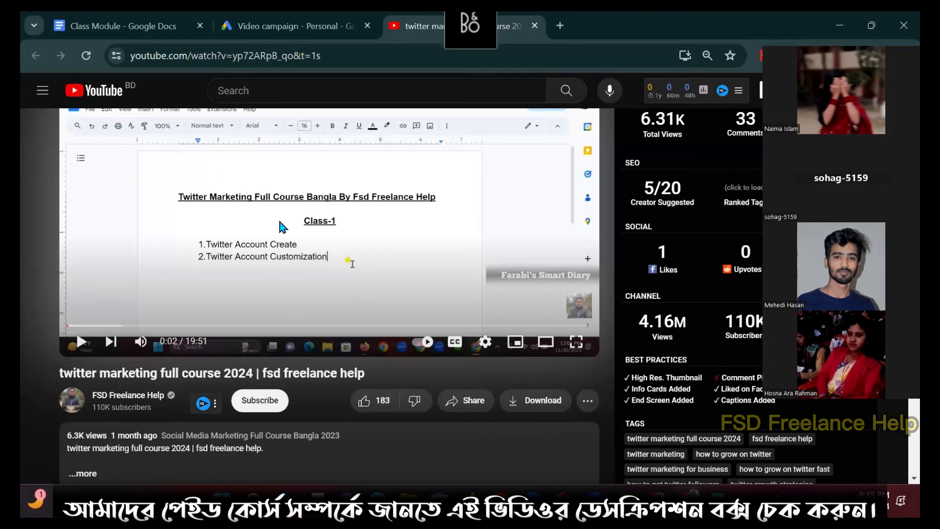
left_click(296, 24)
left_click(96, 236)
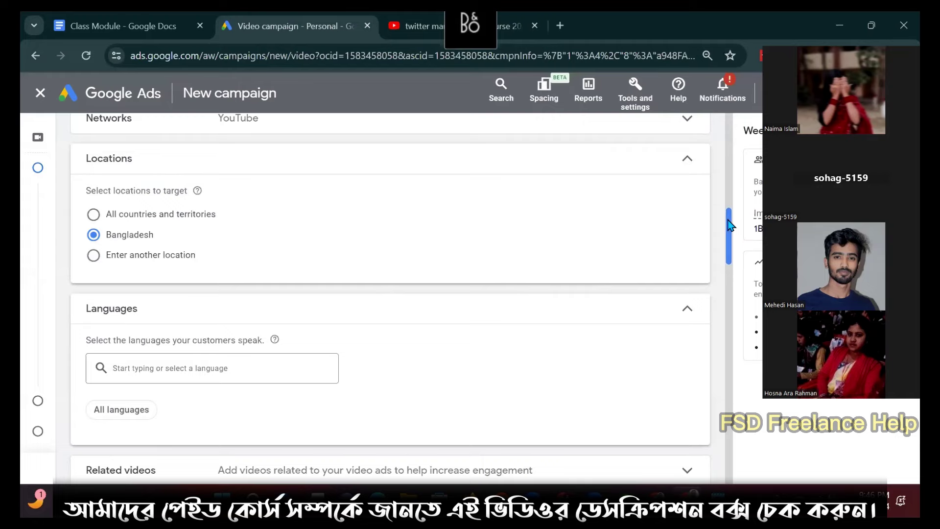
Check the available impressions in the weekly estimates against the current location and language settings.
scroll(730, 230, "down", 3)
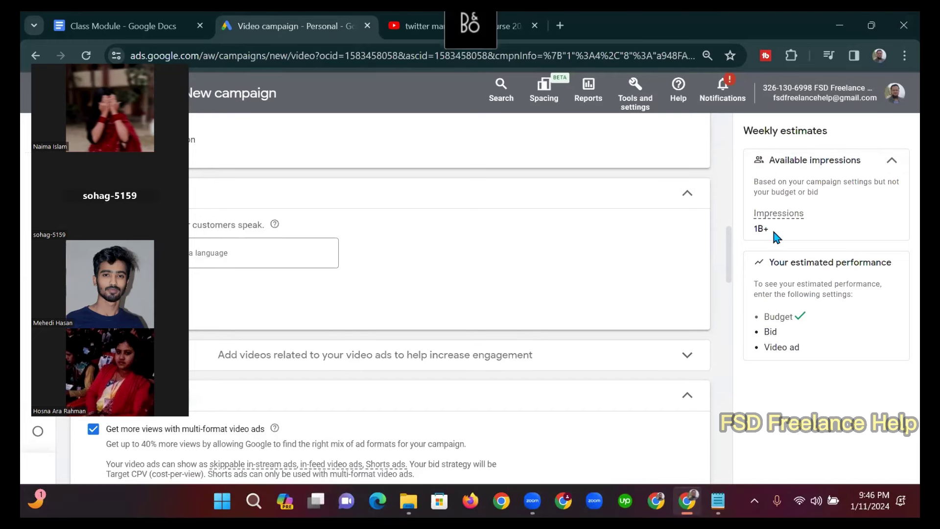
left_click_drag(772, 230, 751, 231)
scroll(729, 215, "up", 5)
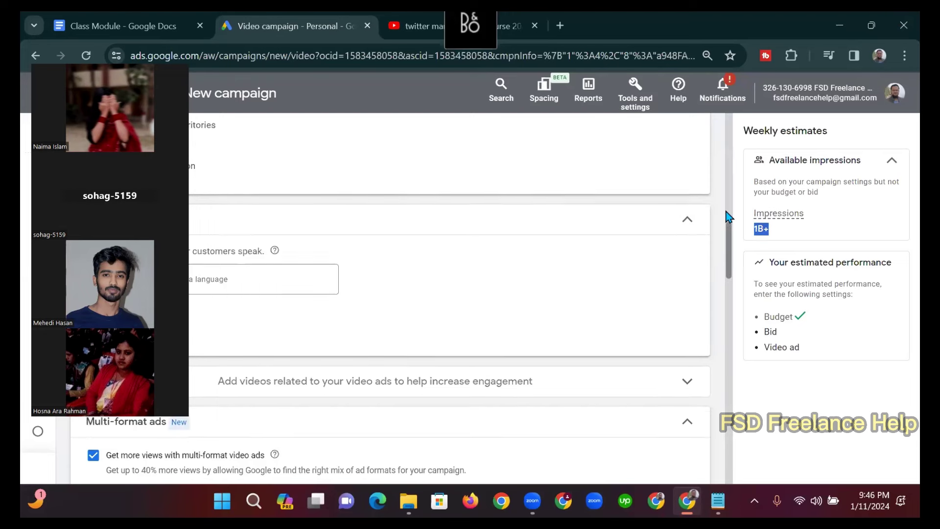
scroll(727, 213, "down", 3)
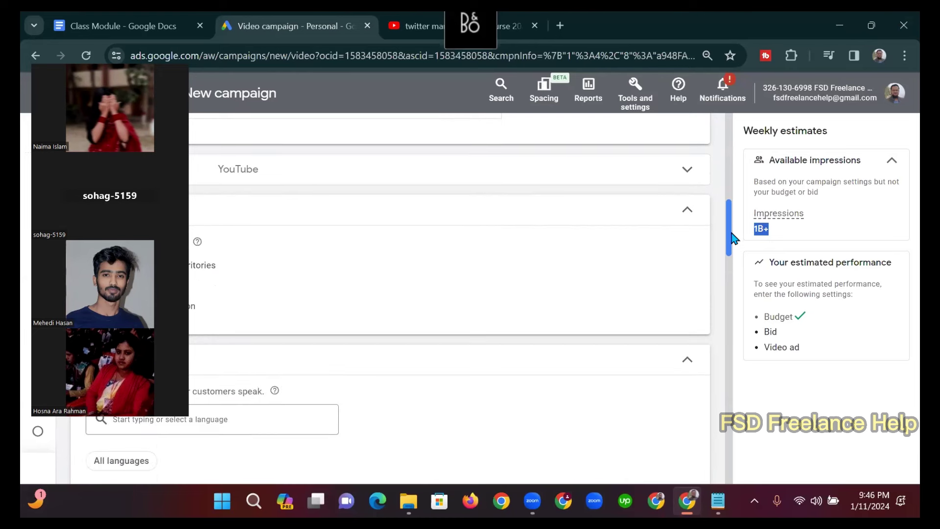
Add Bengali to the languages the campaign targets and clear the language search.
left_click(740, 240)
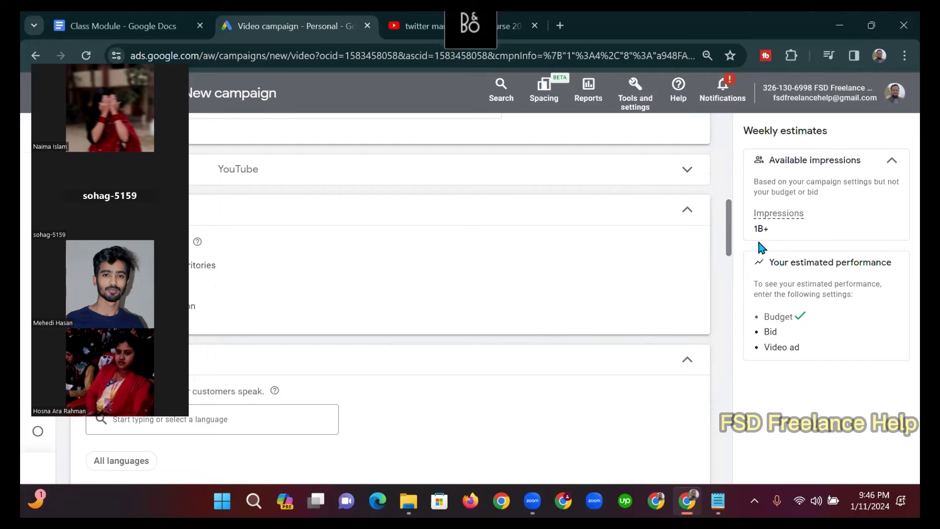
mouse_move(786, 213)
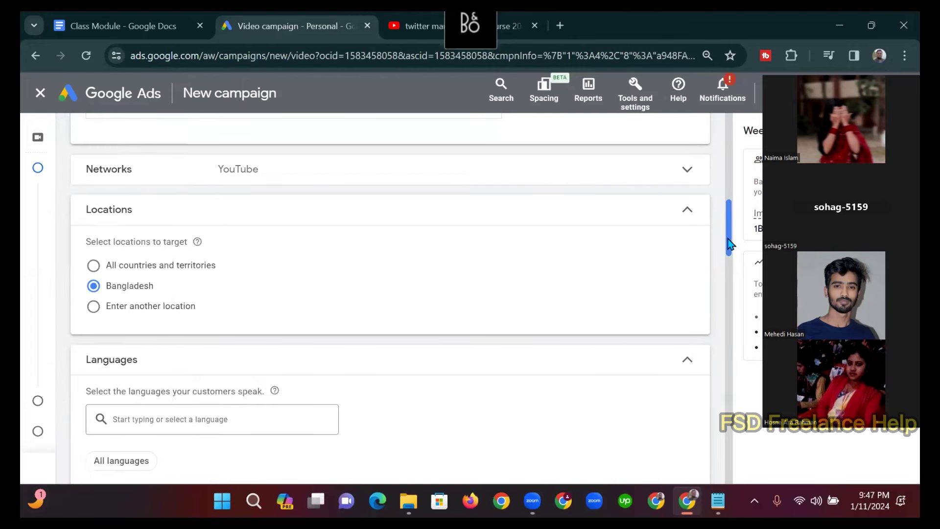
scroll(730, 242, "down", 2)
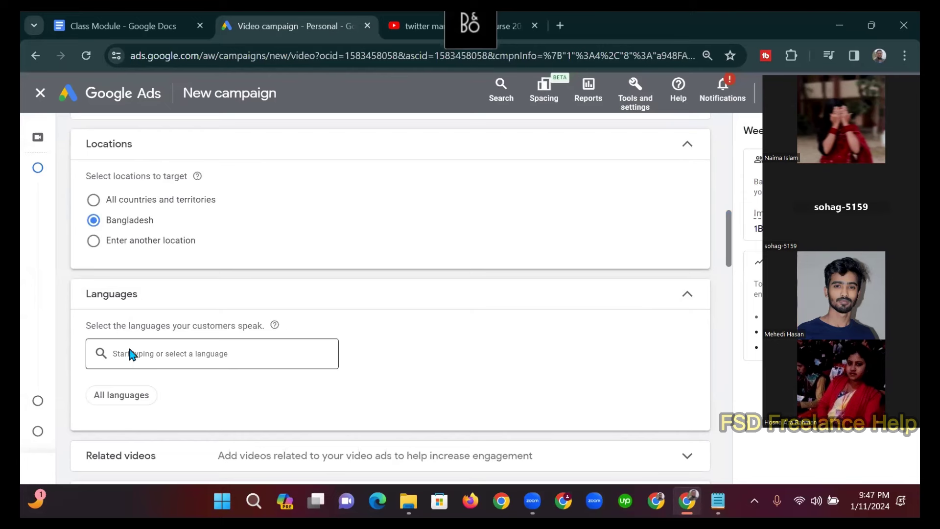
left_click(145, 353)
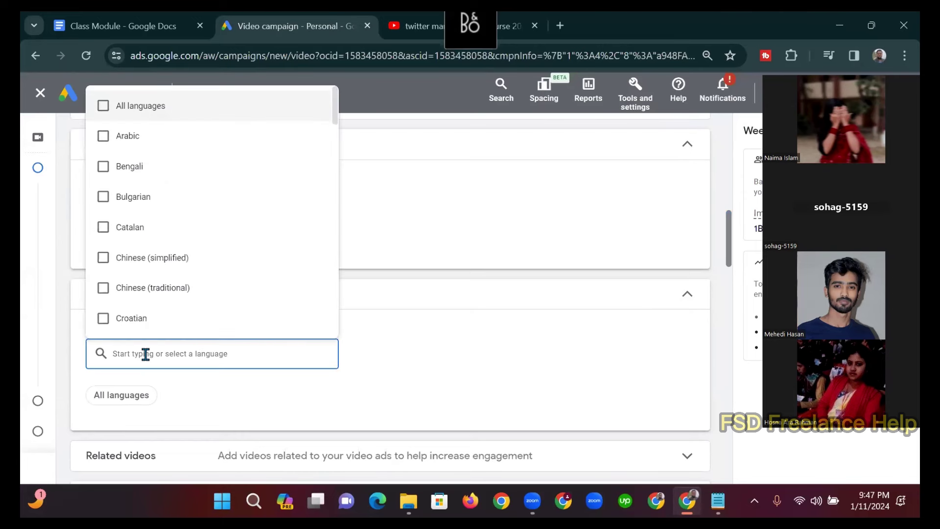
type("be")
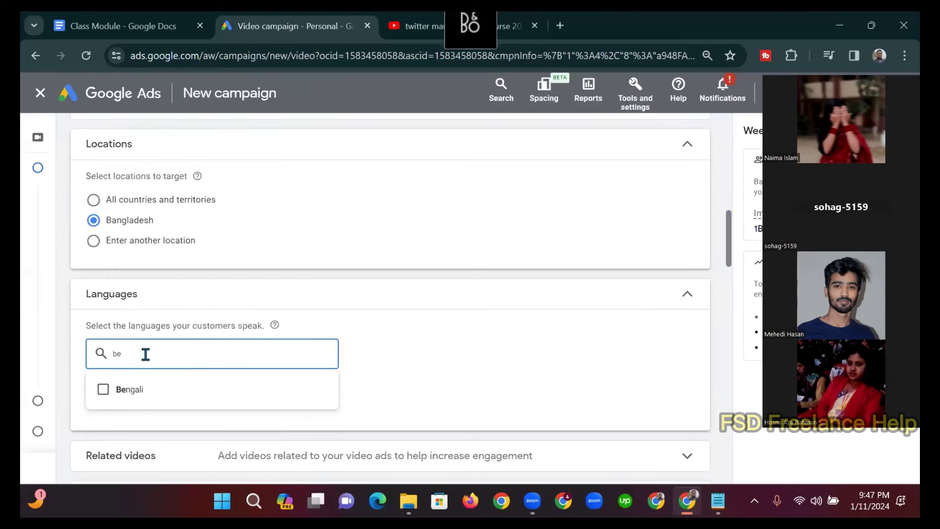
left_click(103, 392)
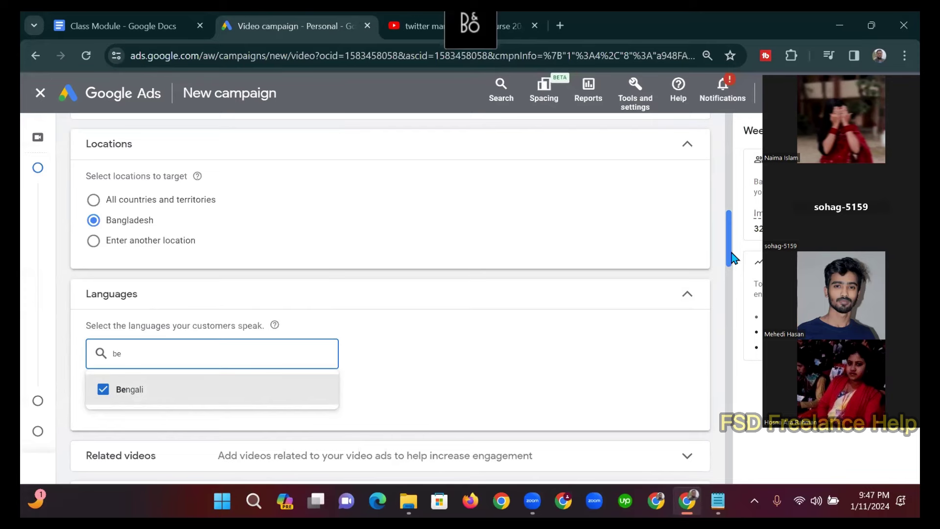
left_click_drag(733, 260, 733, 269)
scroll(733, 270, "down", 1)
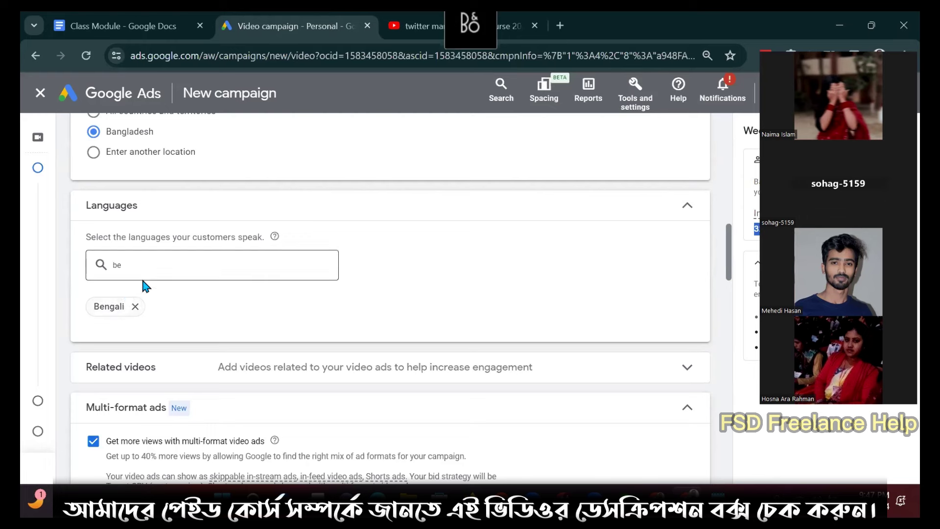
left_click(117, 266)
key("BackSpace")
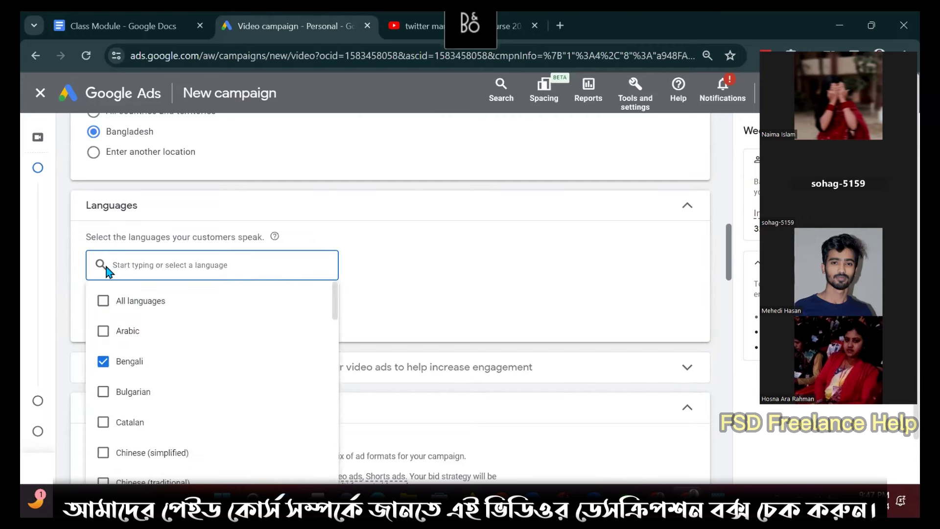
left_click(399, 257)
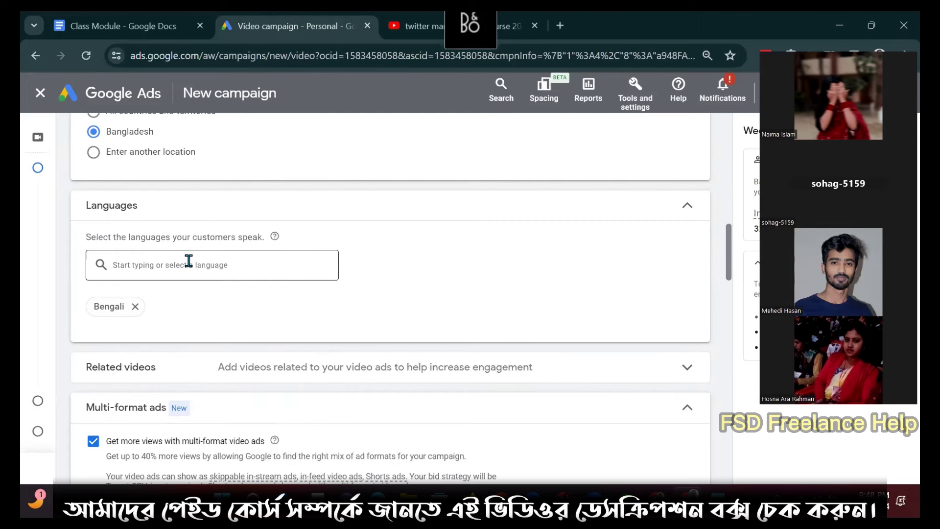
Add English as a second campaign language alongside Bengali and clear the language search.
left_click(144, 264)
type("engli")
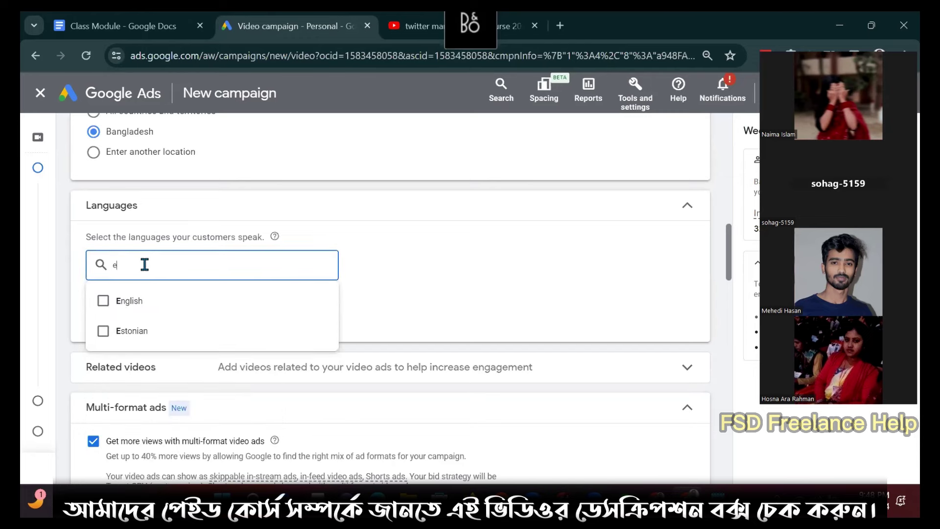
left_click(104, 301)
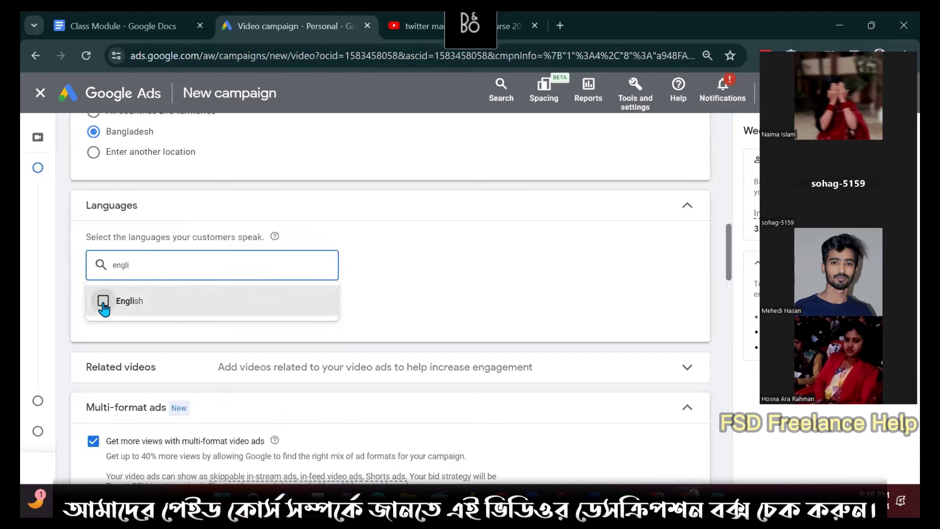
left_click(419, 263)
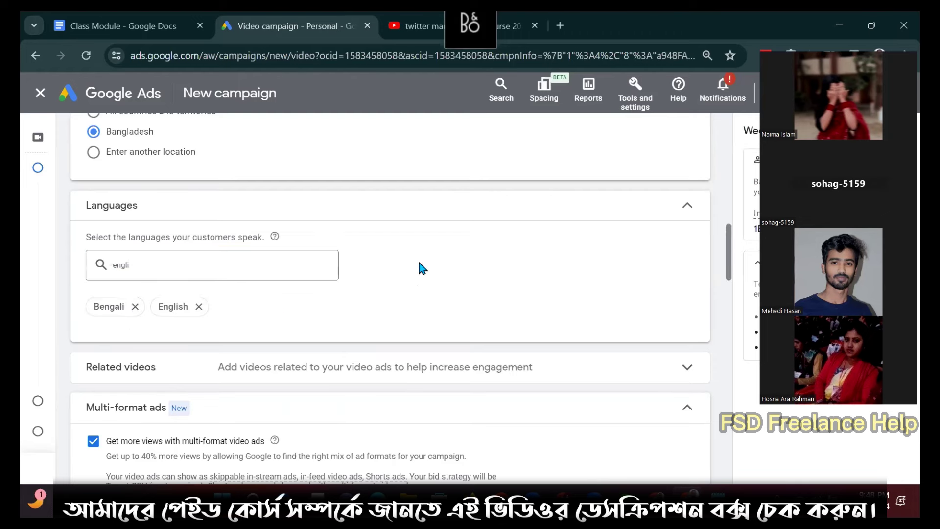
left_click_drag(189, 266, 102, 274)
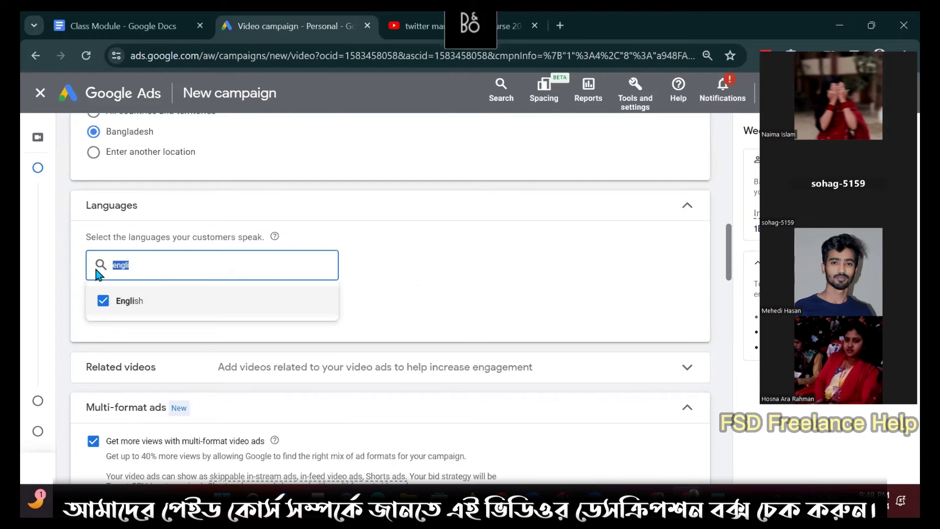
key("BackSpace")
left_click(423, 249)
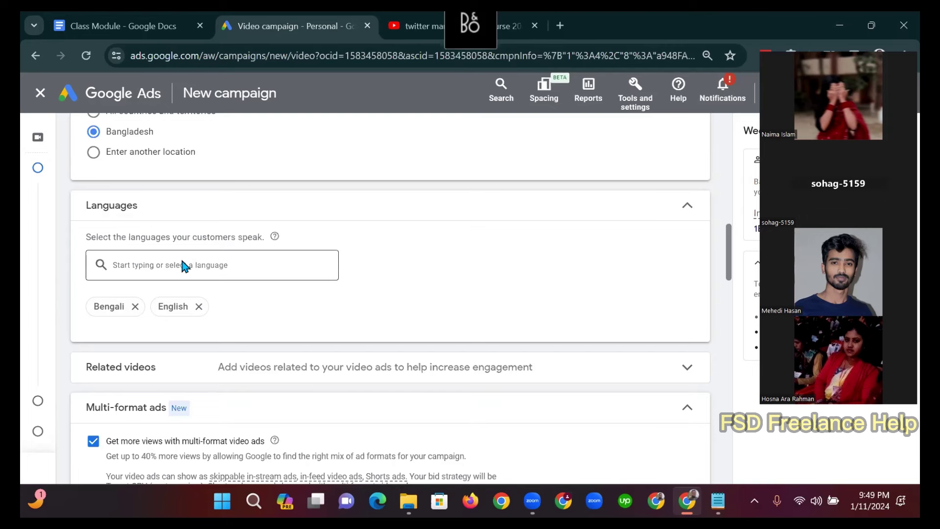
Switch to the YouTube page of the Twitter marketing course video to review it, and return to the Google Ads campaign.
left_click(413, 27)
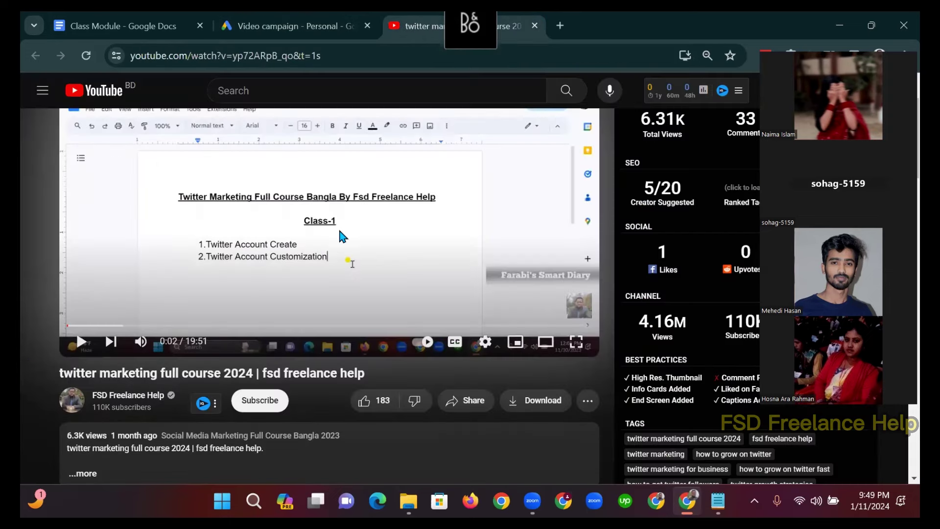
left_click(299, 25)
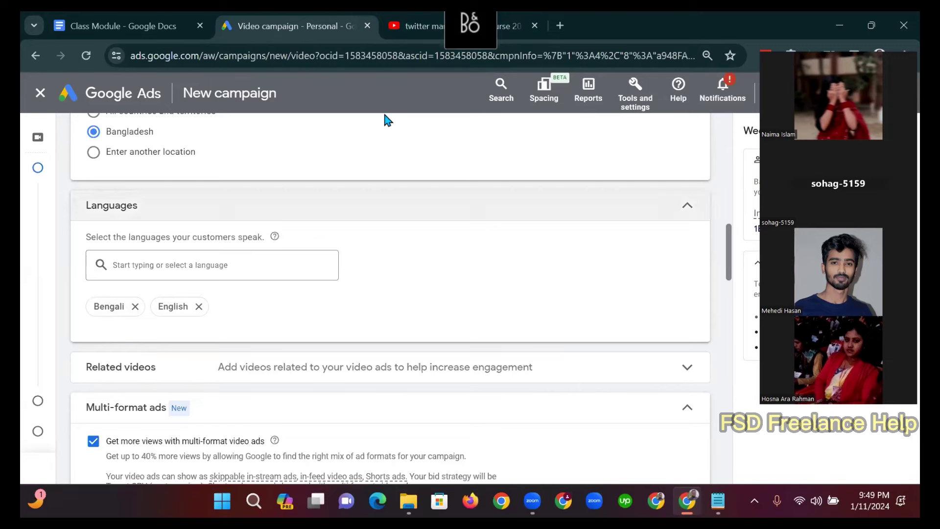
left_click(414, 27)
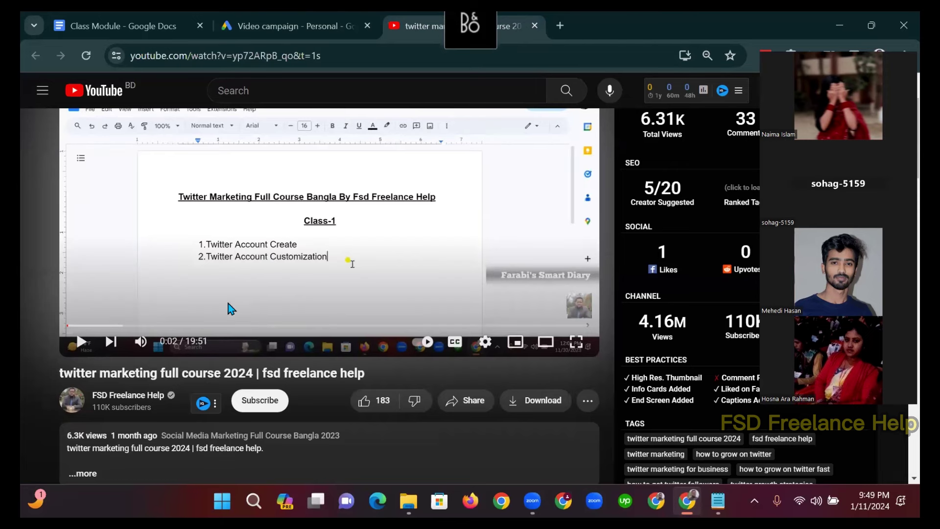
left_click(303, 28)
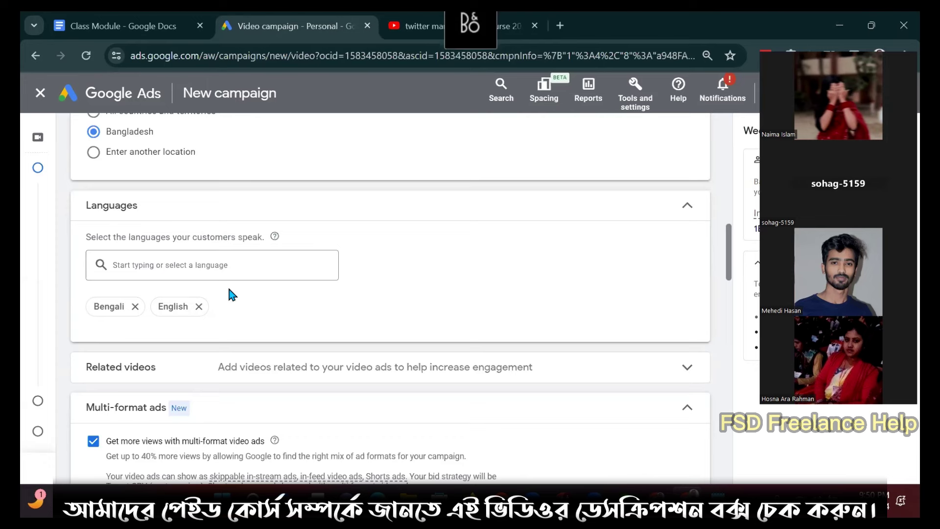
Remove Bengali and English from the campaign's selected languages.
left_click(135, 307)
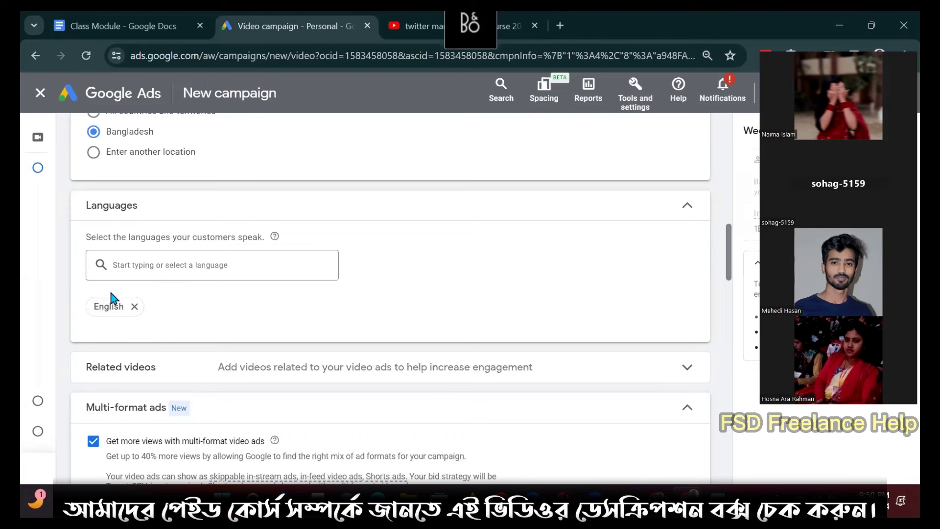
left_click(135, 307)
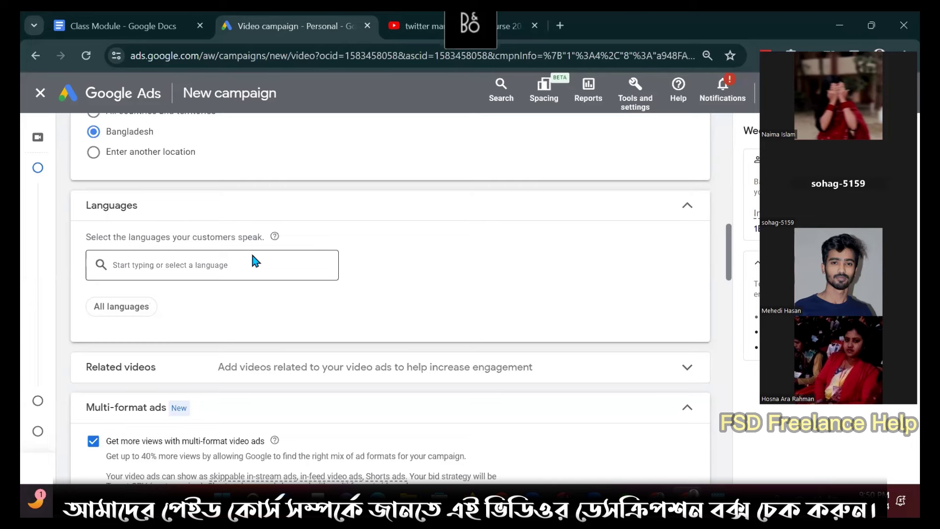
left_click_drag(84, 234, 283, 320)
left_click(325, 312)
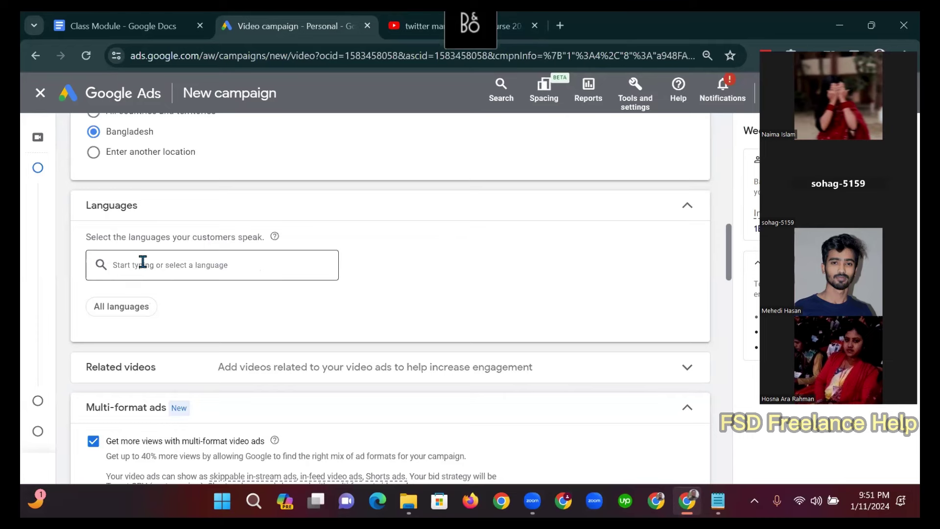
Find Bengali in the language list and select it as a campaign language.
left_click(421, 25)
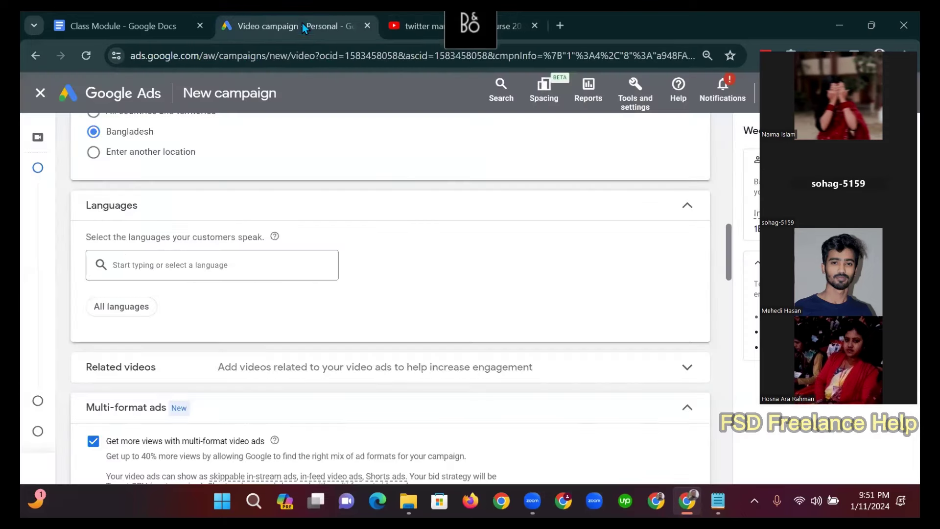
left_click(156, 265)
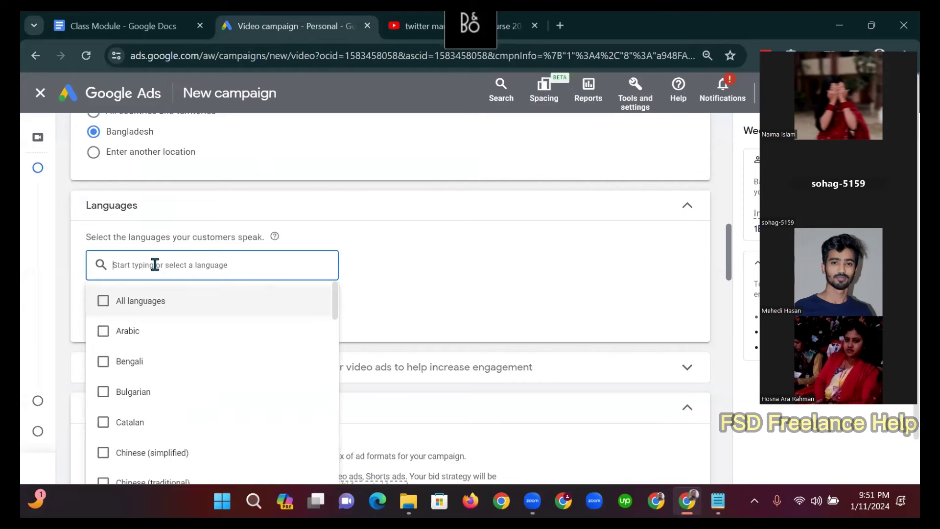
type("beg")
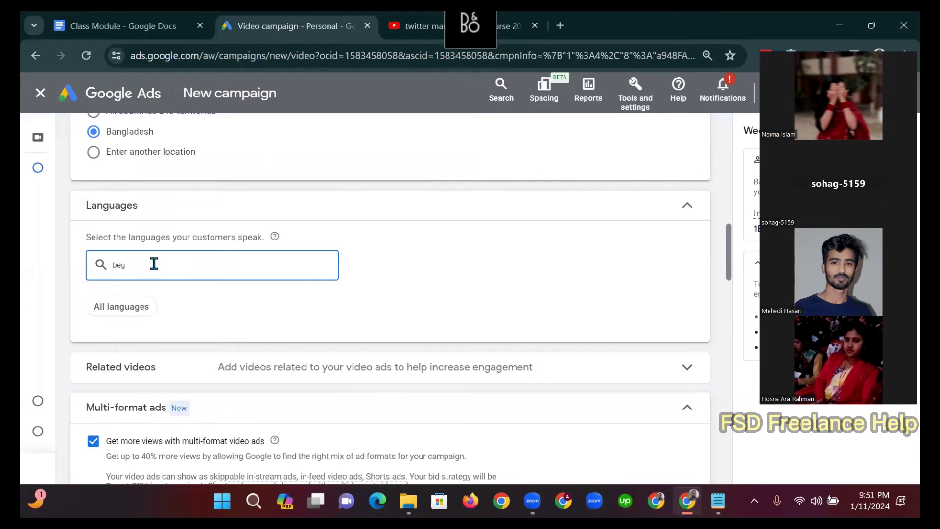
key("BackSpace")
type("n")
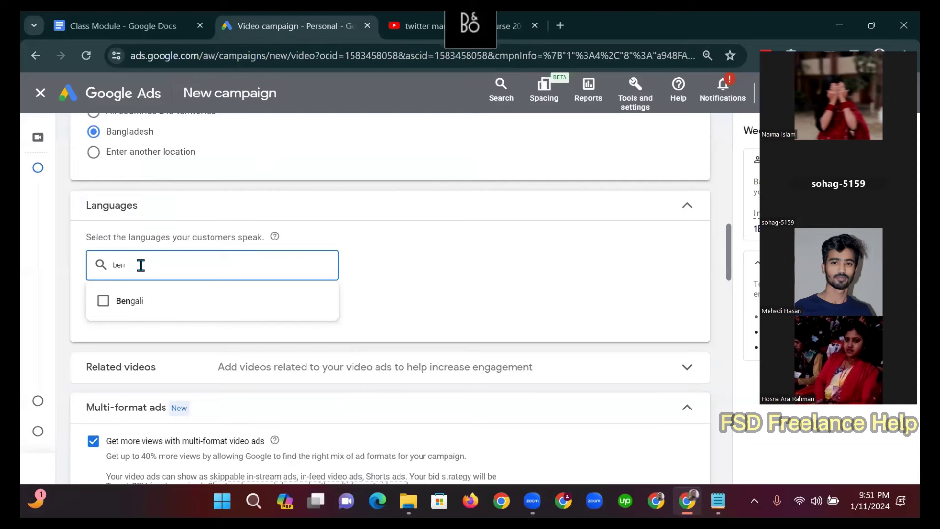
left_click(103, 300)
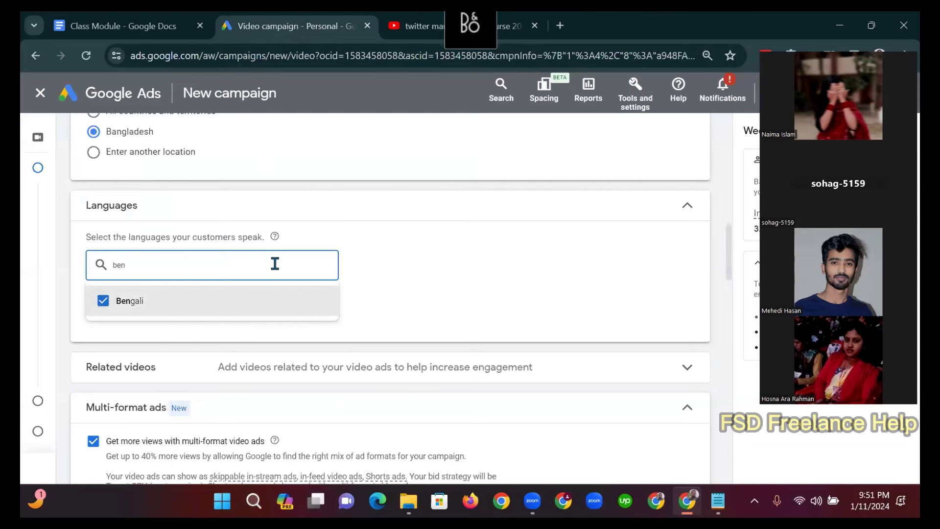
left_click(308, 279)
Select English as an additional campaign language and clear the language search.
left_click_drag(205, 265, 103, 263)
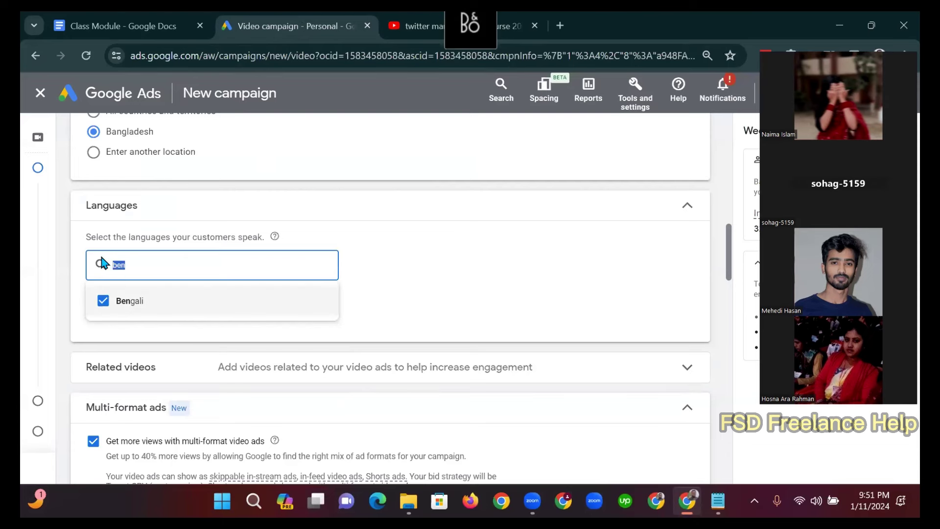
type("en")
left_click(103, 302)
left_click(385, 268)
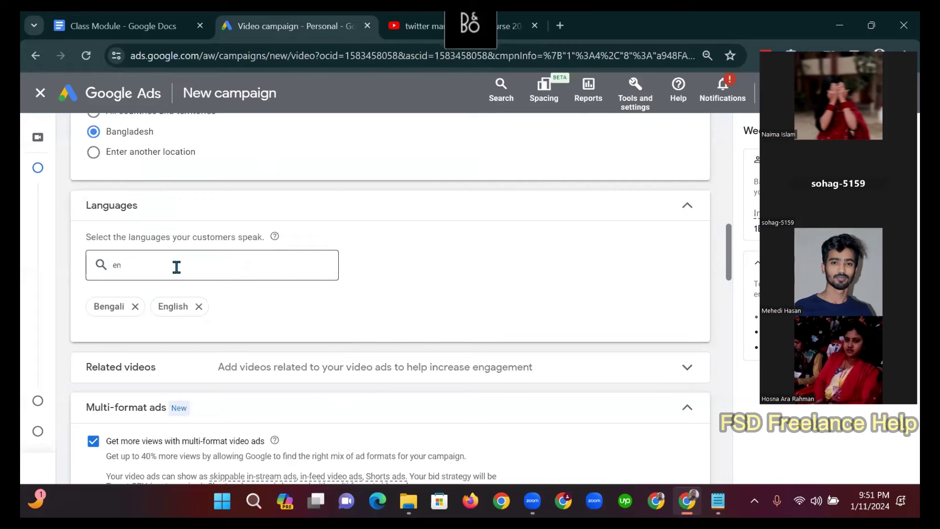
left_click_drag(176, 267, 106, 271)
key("BackSpace")
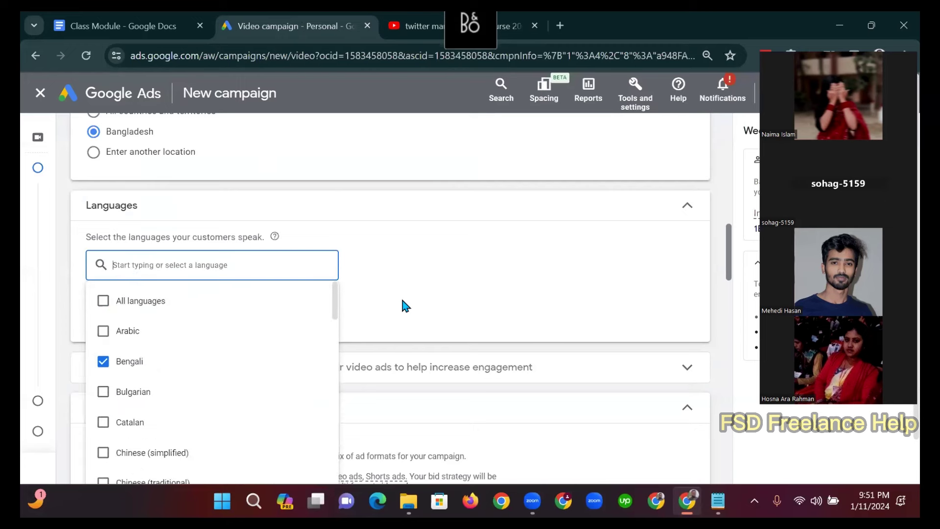
left_click(416, 270)
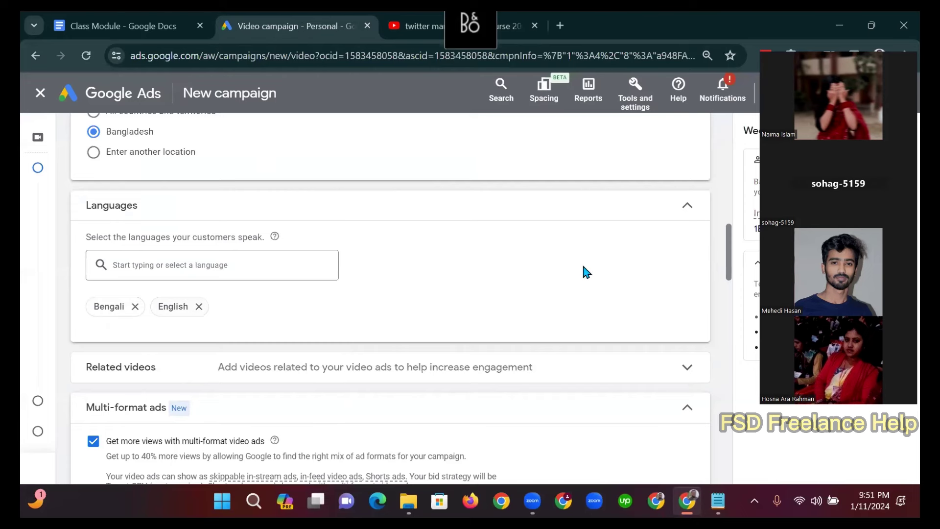
Expand the campaign's Related videos section.
left_click_drag(728, 240, 735, 266)
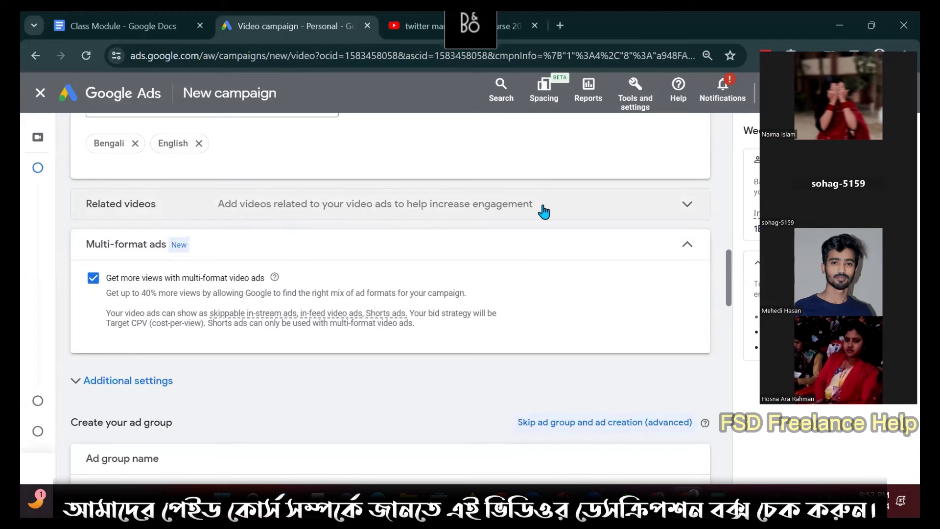
left_click(688, 205)
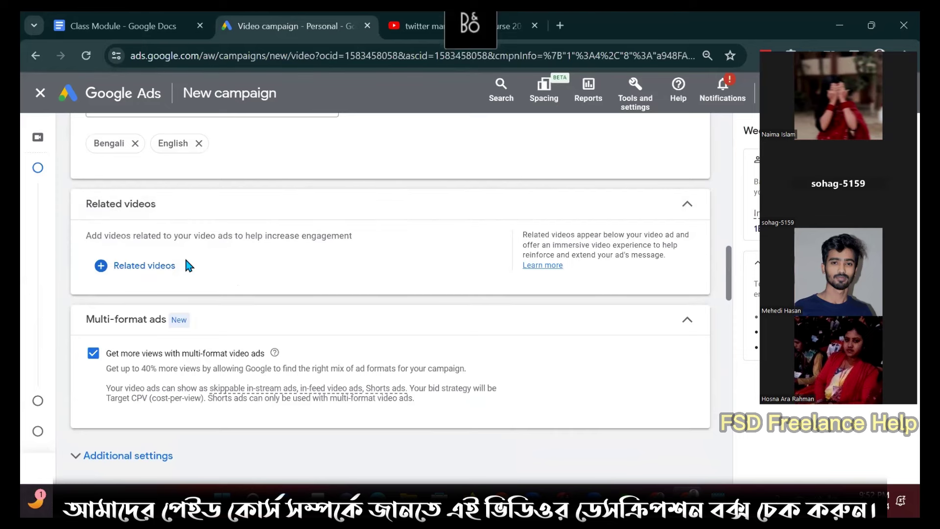
Switch to the YouTube video and open its FSD Freelance Help channel page in a new browser tab.
left_click(406, 27)
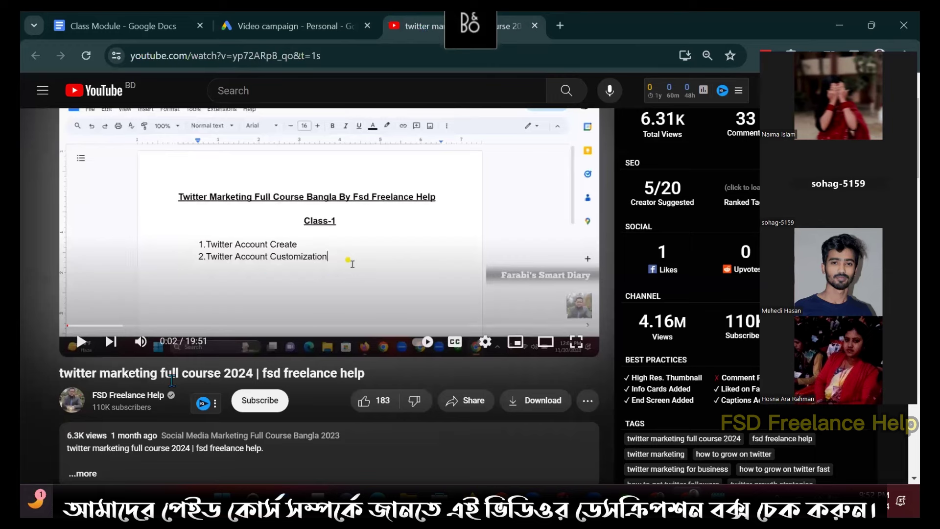
right_click(126, 397)
left_click(189, 223)
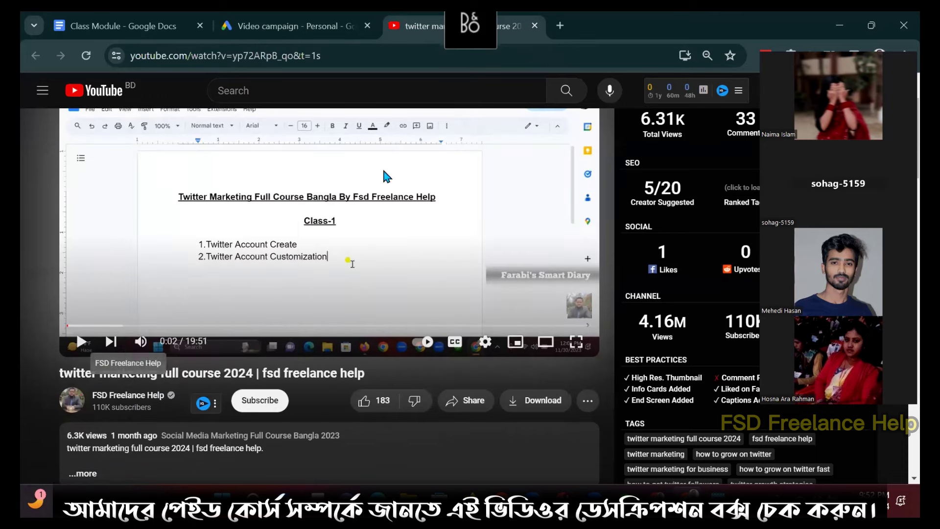
left_click(613, 22)
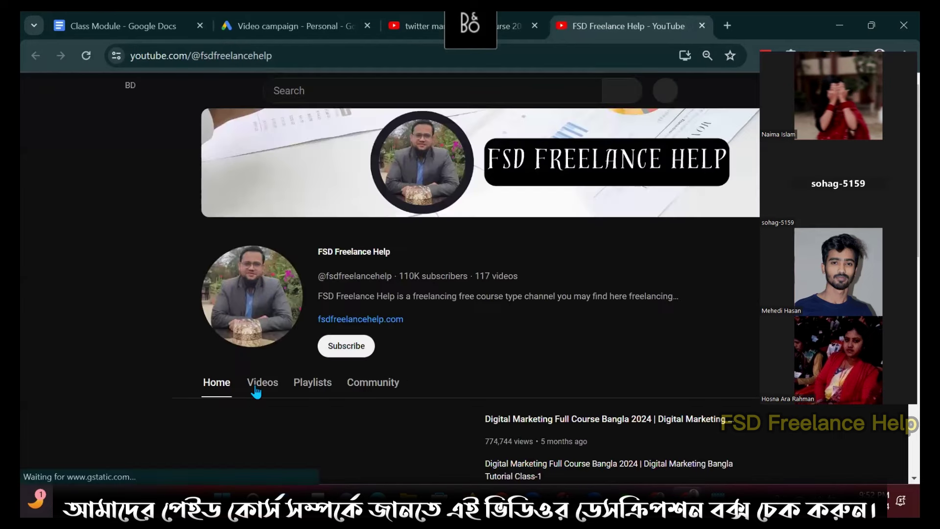
Look through the uploaded videos on the FSD Freelance Help channel.
left_click(257, 389)
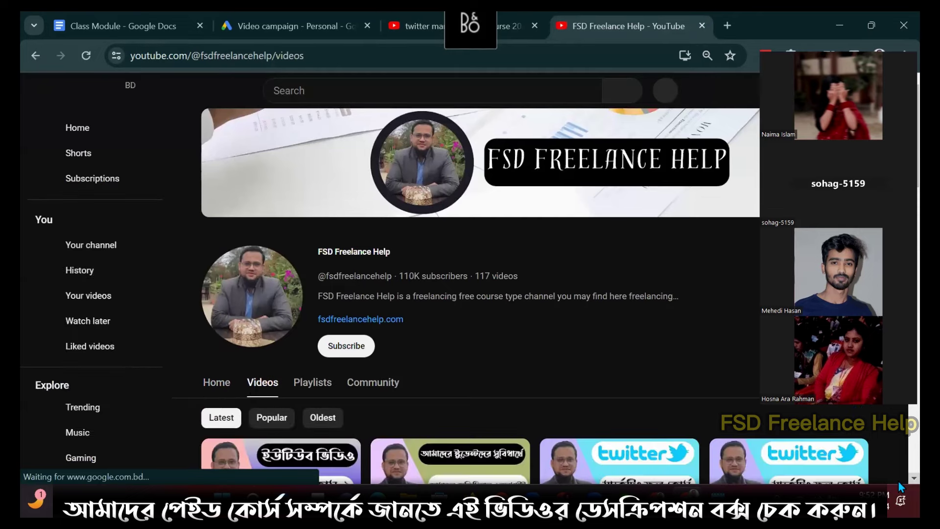
scroll(898, 481, "down", 2)
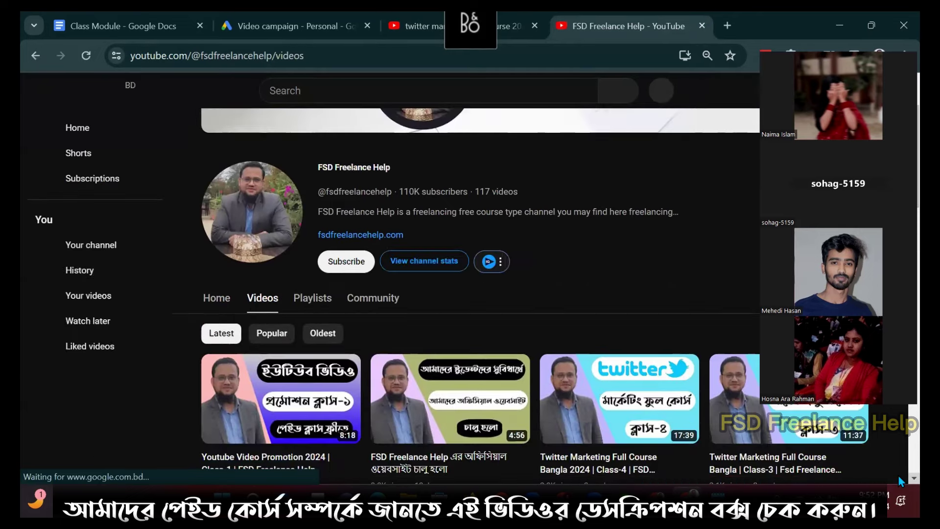
scroll(898, 475, "down", 3)
scroll(898, 476, "down", 1)
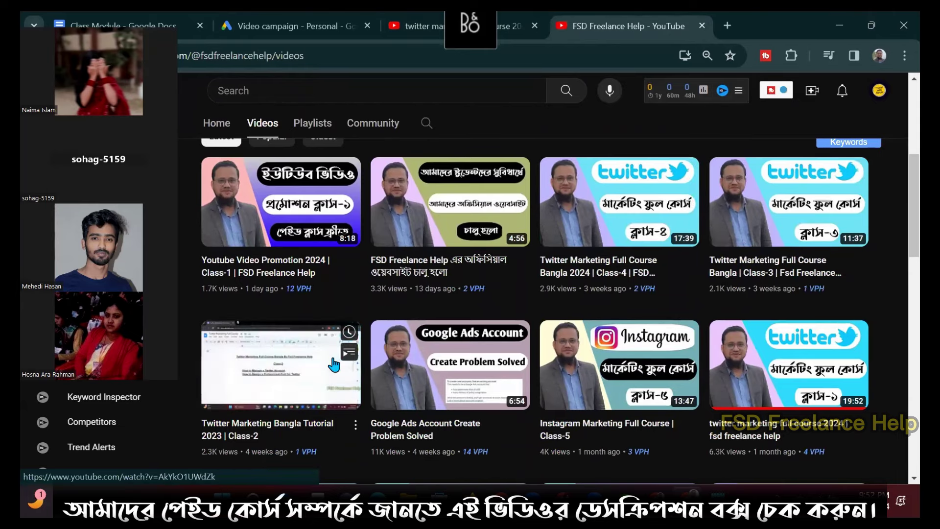
Examine the suggested videos on the "twitter marketing full course 2024" watch page alongside the channel's video list.
left_click(415, 22)
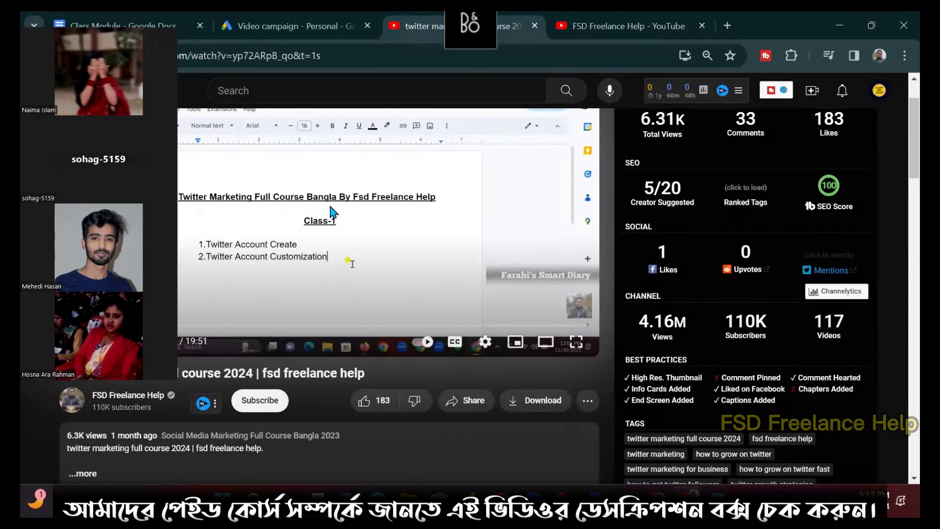
left_click(631, 26)
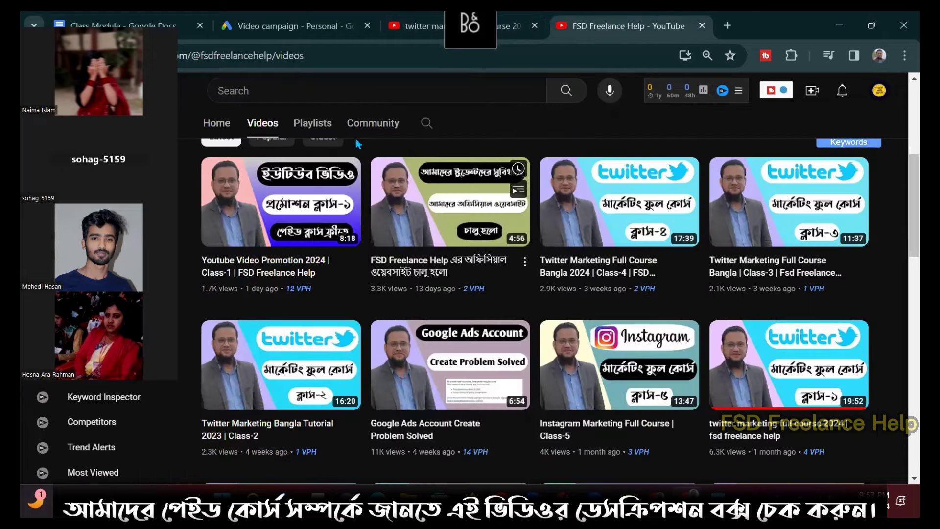
left_click(430, 26)
scroll(899, 149, "down", 9)
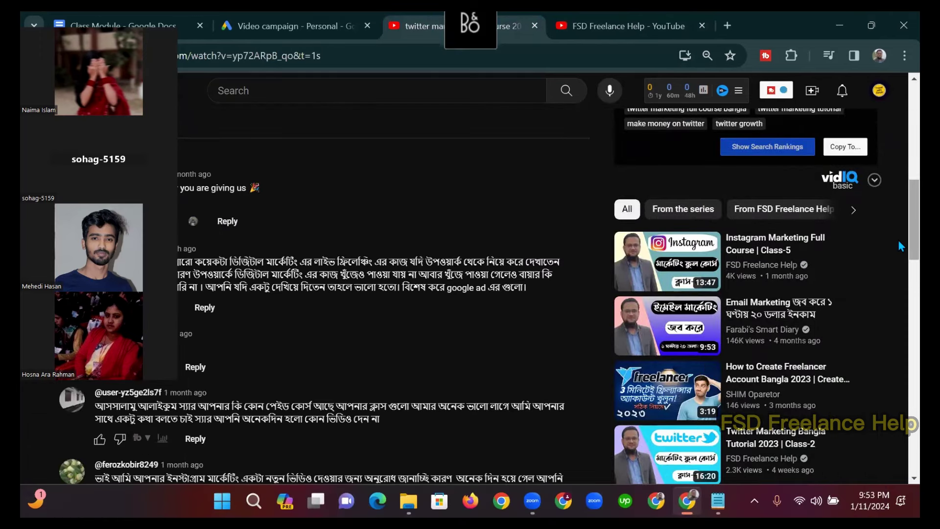
scroll(898, 230, "up", 15)
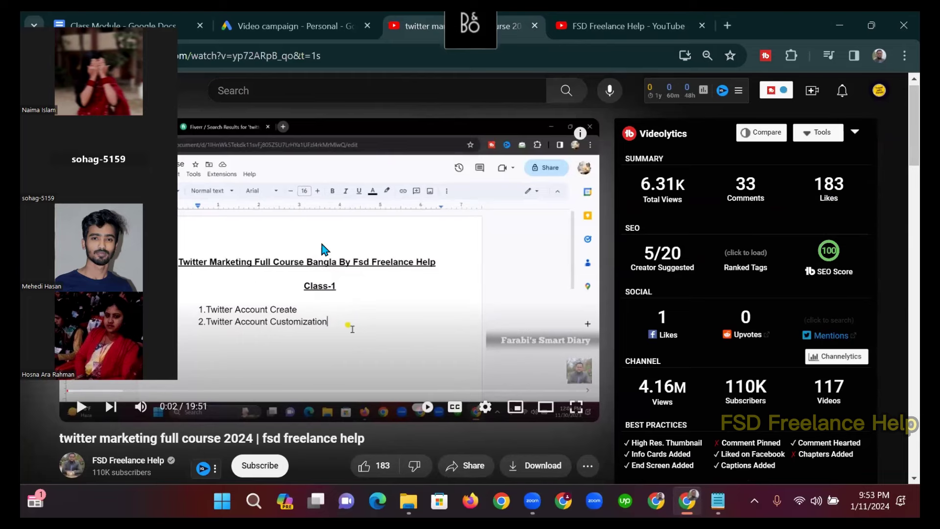
left_click_drag(898, 136, 899, 246)
scroll(900, 250, "down", 1)
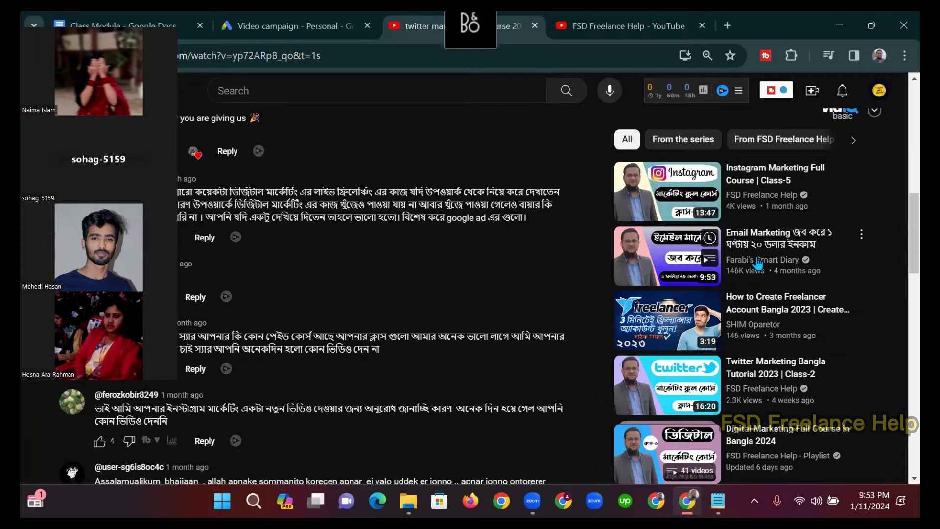
mouse_move(754, 274)
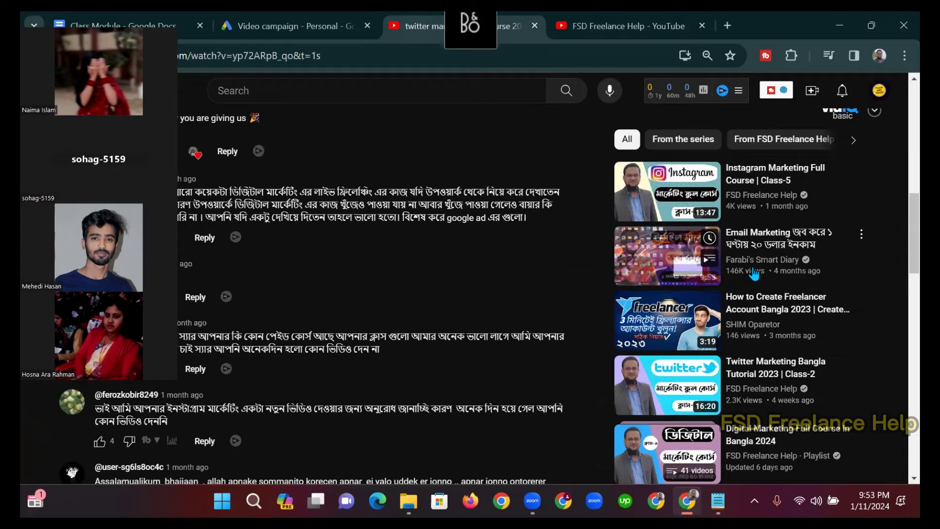
Return to the Google Ads campaign and start adding related videos, with the video search ready for a YouTube URL.
left_click(295, 23)
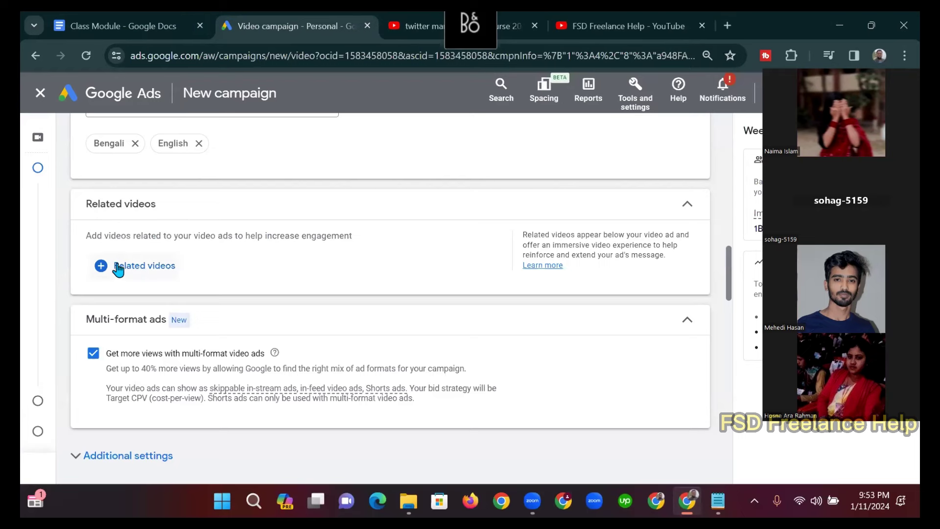
left_click(140, 271)
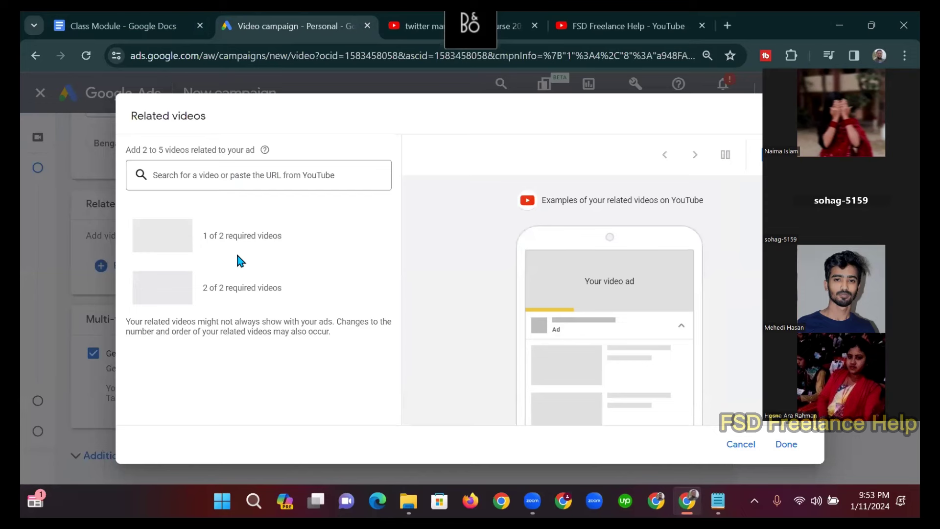
left_click_drag(154, 149, 256, 154)
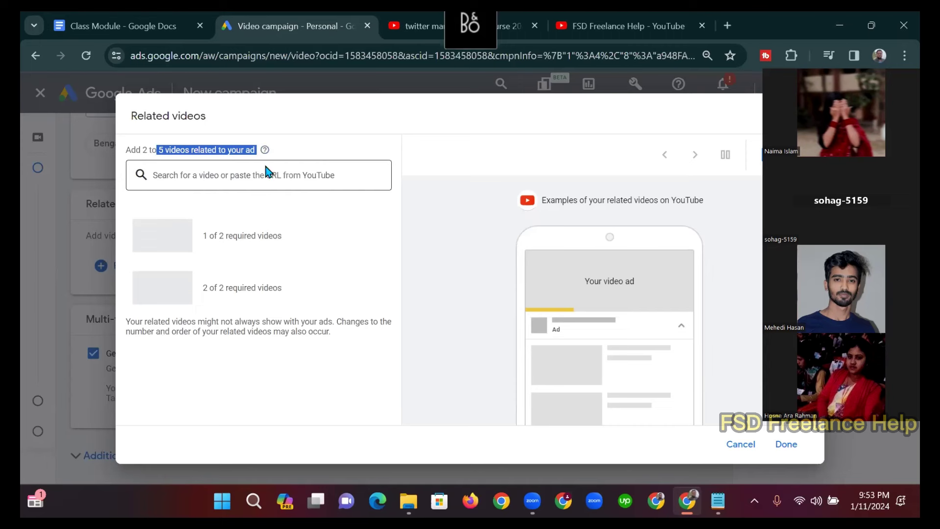
left_click(266, 174)
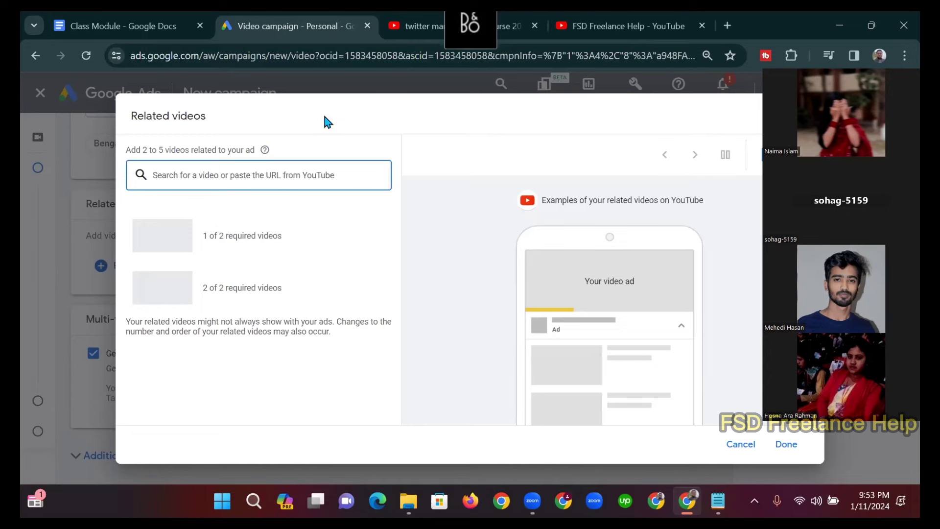
Copy the link of "Twitter Marketing Bangla Tutorial 2023 | Class-2" from the YouTube channel and add it as the first related video.
left_click(415, 28)
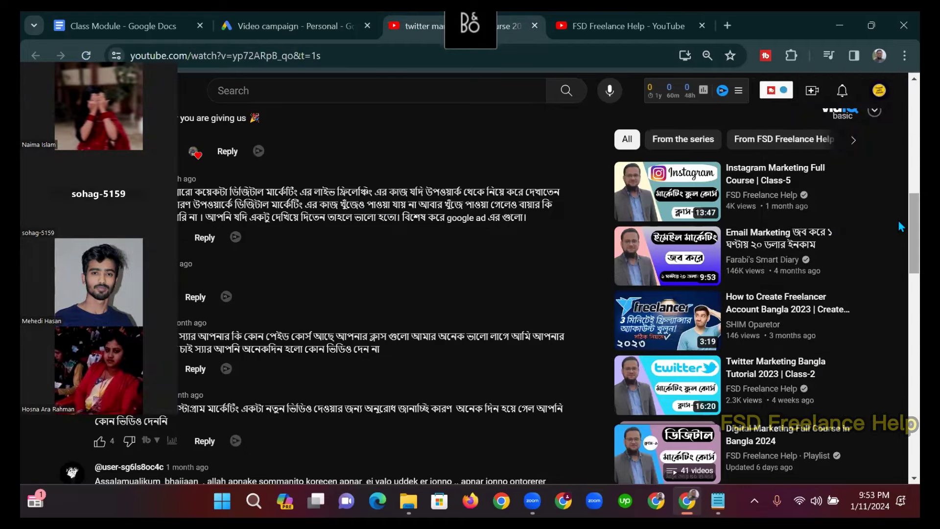
left_click_drag(903, 223, 901, 94)
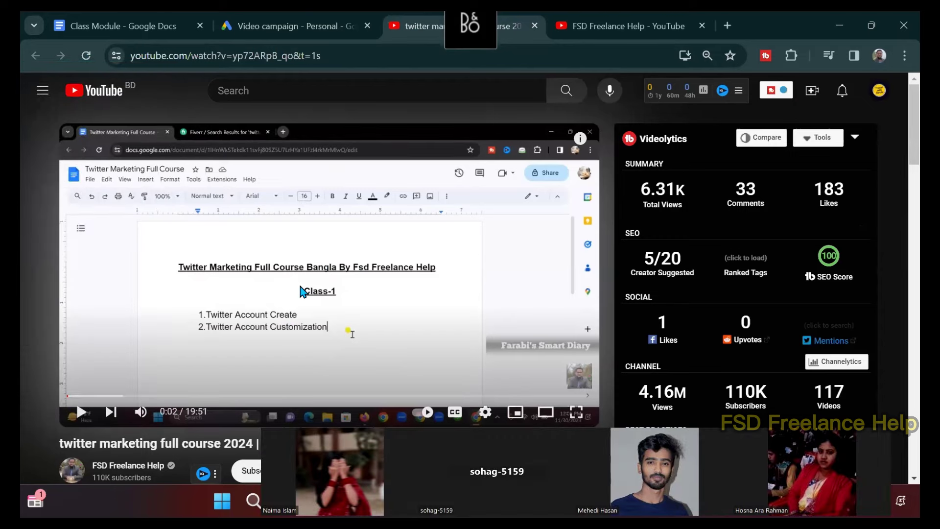
left_click(615, 25)
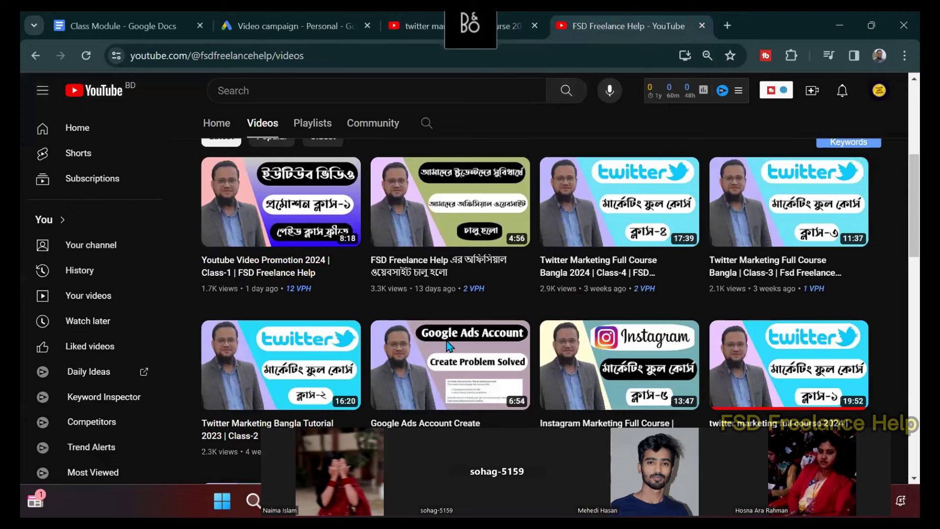
right_click(286, 357)
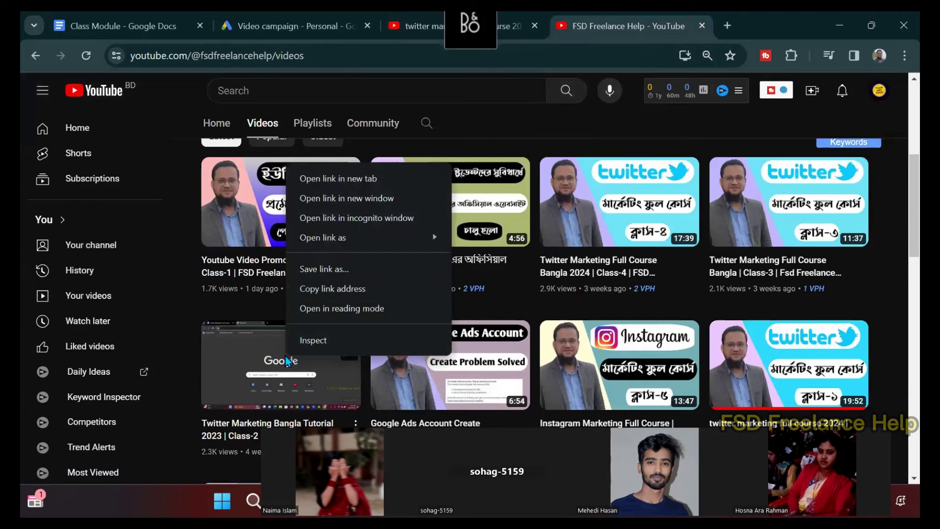
left_click(316, 289)
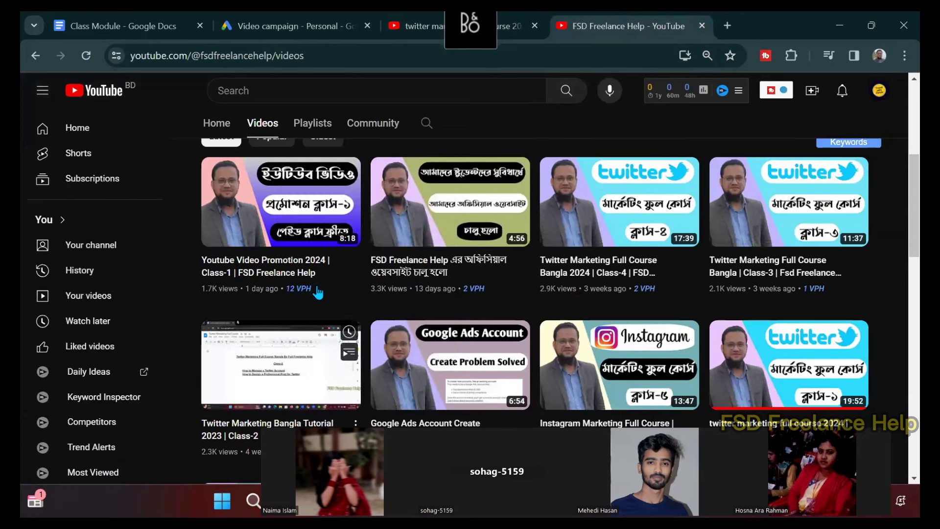
left_click(278, 22)
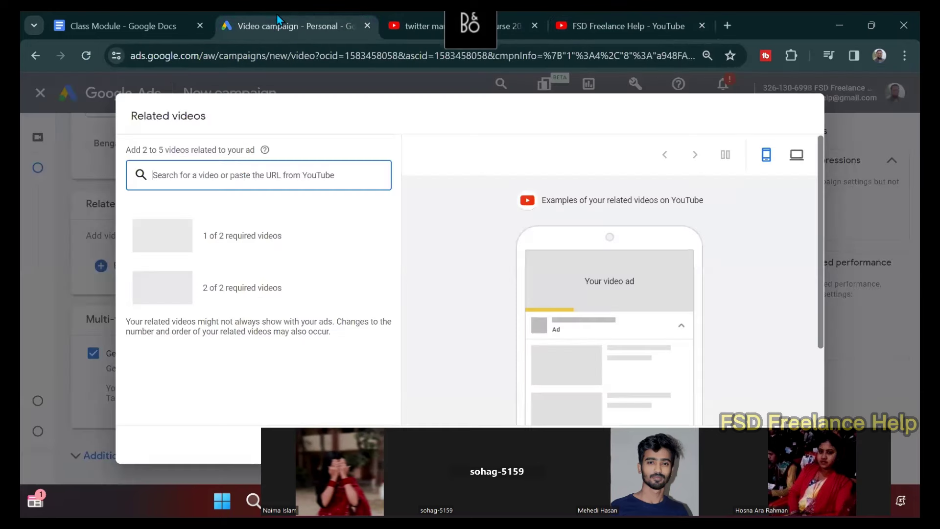
right_click(199, 174)
left_click(230, 310)
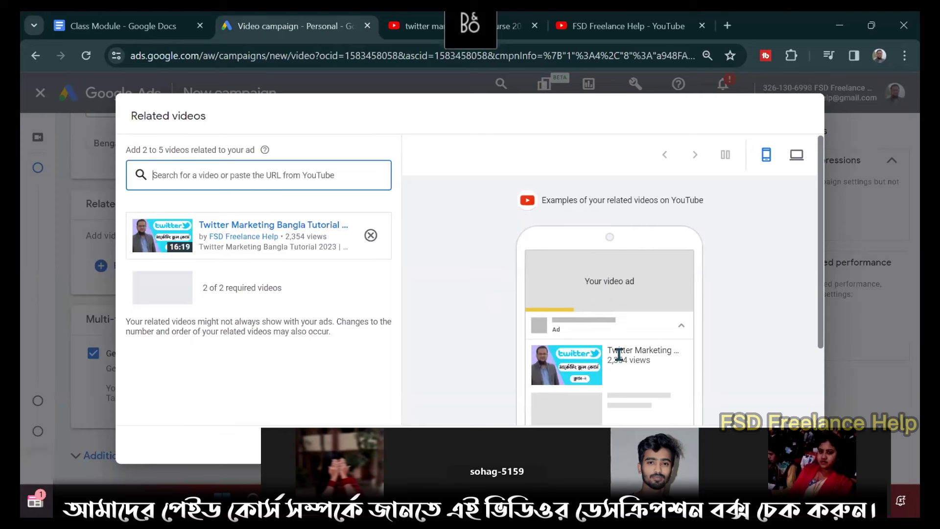
Copy the link of "Twitter Marketing Full Course Bangla | Class-3" from the channel and add it as the second related video.
left_click(625, 28)
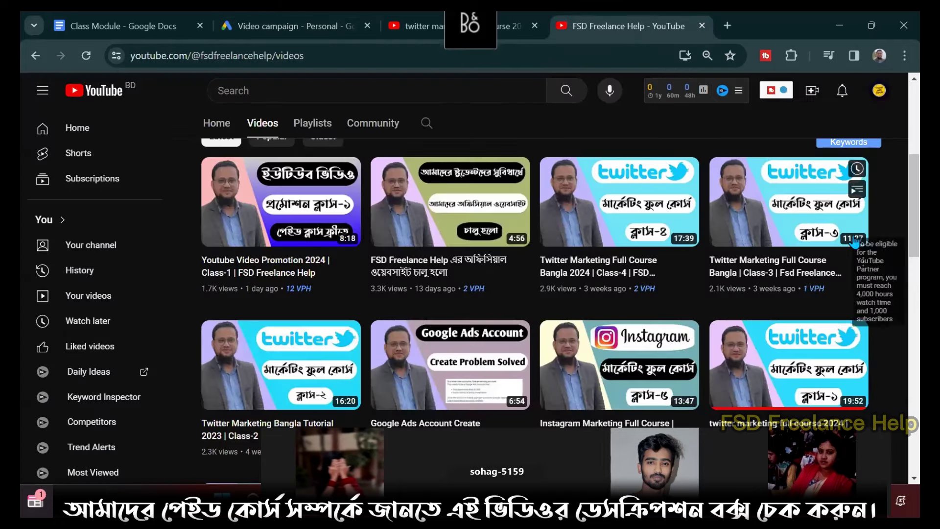
right_click(812, 204)
left_click(686, 365)
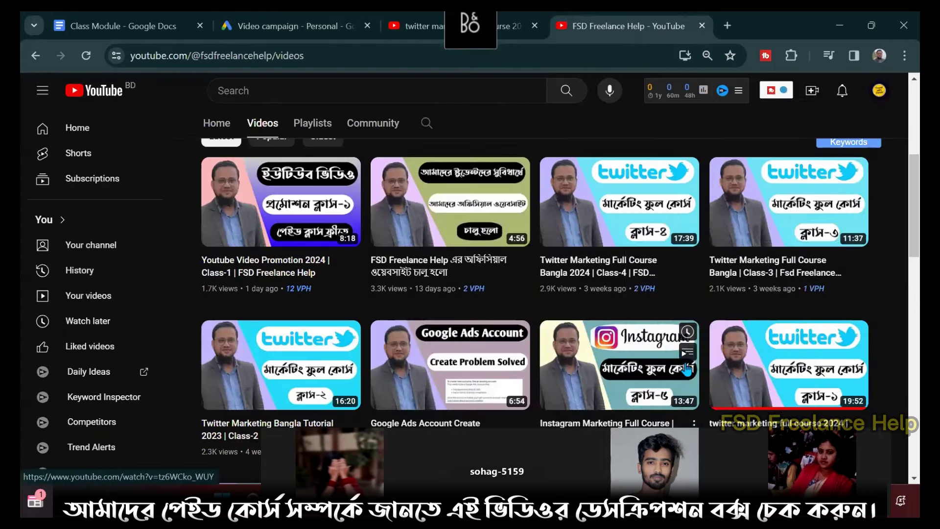
left_click(274, 28)
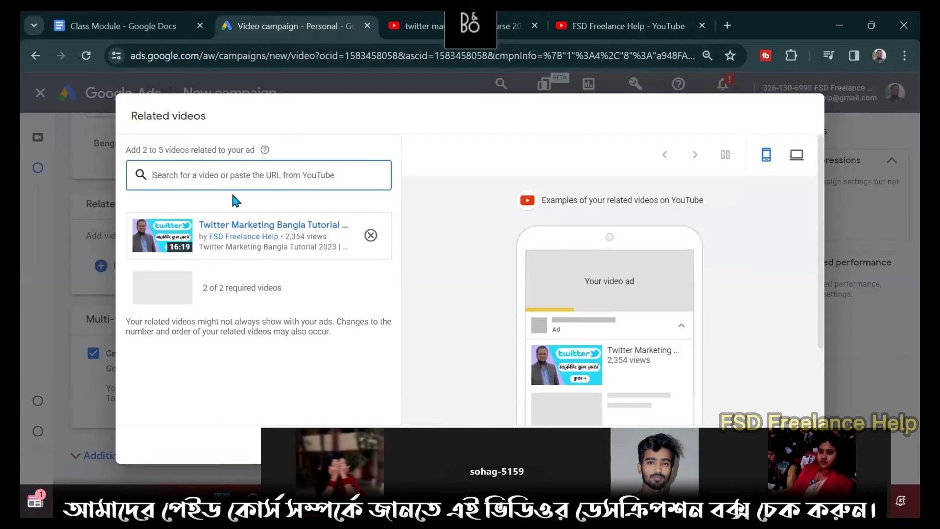
right_click(186, 177)
left_click(216, 315)
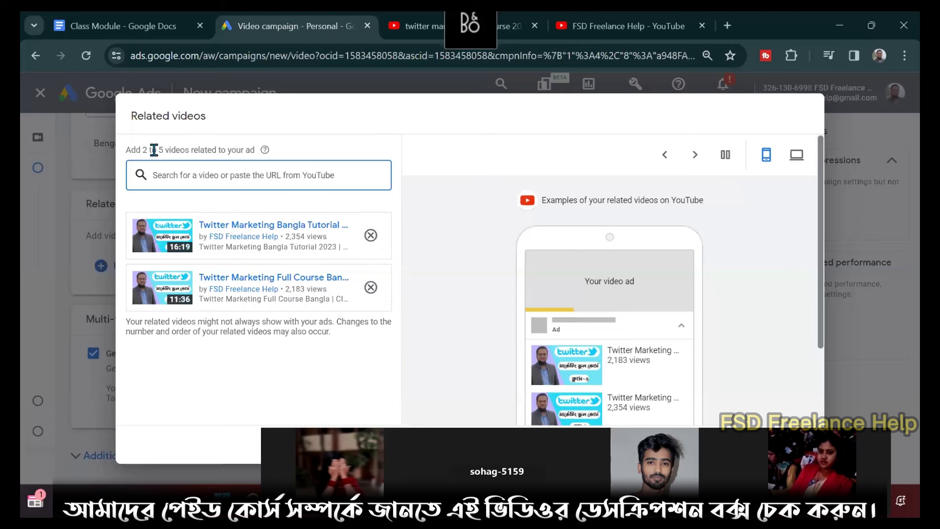
Remove both Twitter Marketing videos from the related videos and cancel adding related videos.
left_click_drag(156, 150, 258, 155)
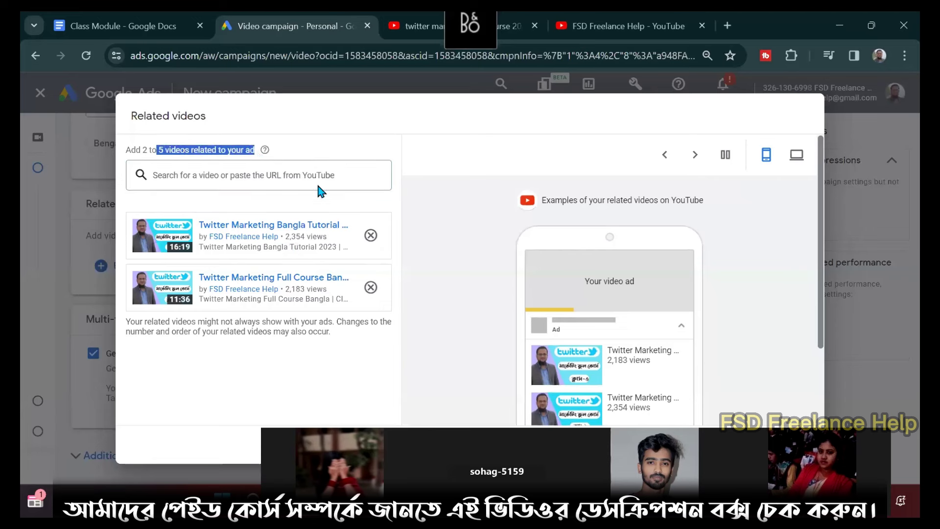
left_click(370, 235)
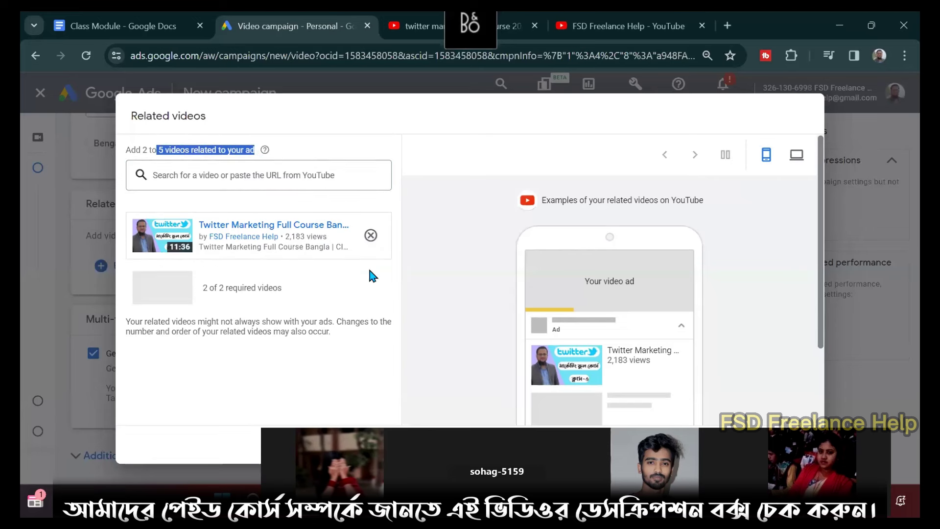
left_click(370, 236)
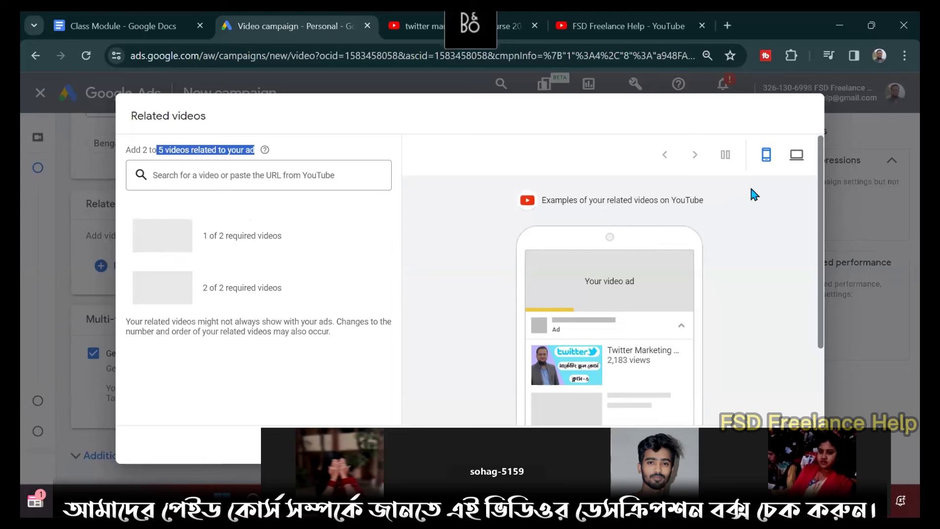
left_click(877, 211)
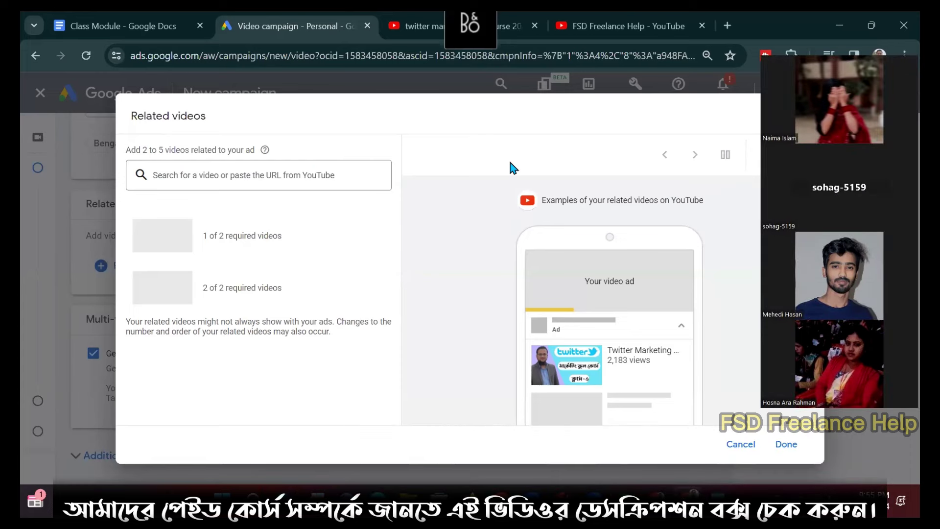
left_click(740, 444)
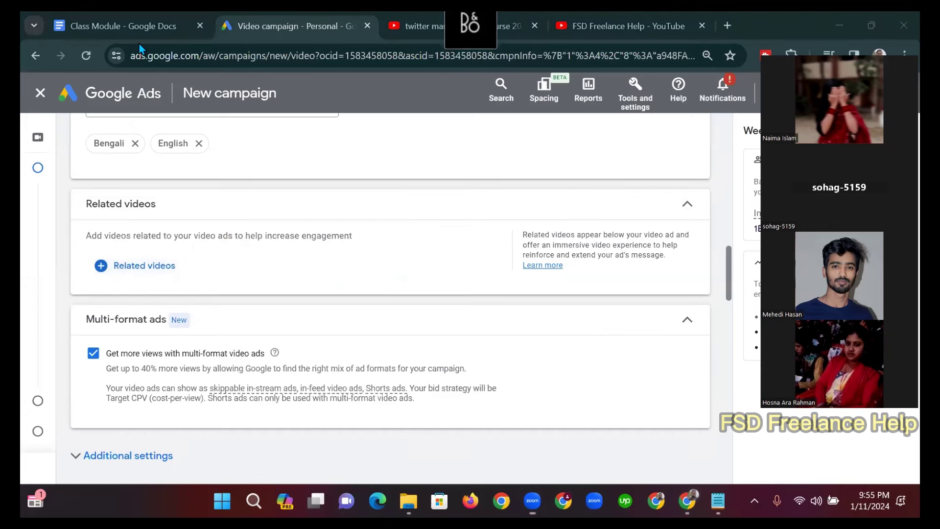
Review the estimated performance section of the weekly estimates and its required Budget, Bid and Video ad settings.
left_click(783, 269)
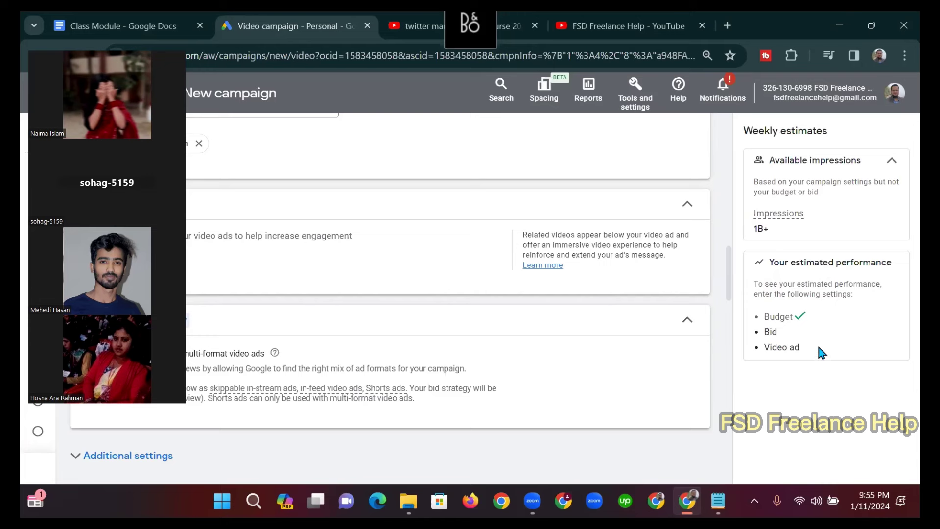
left_click_drag(764, 318, 807, 323)
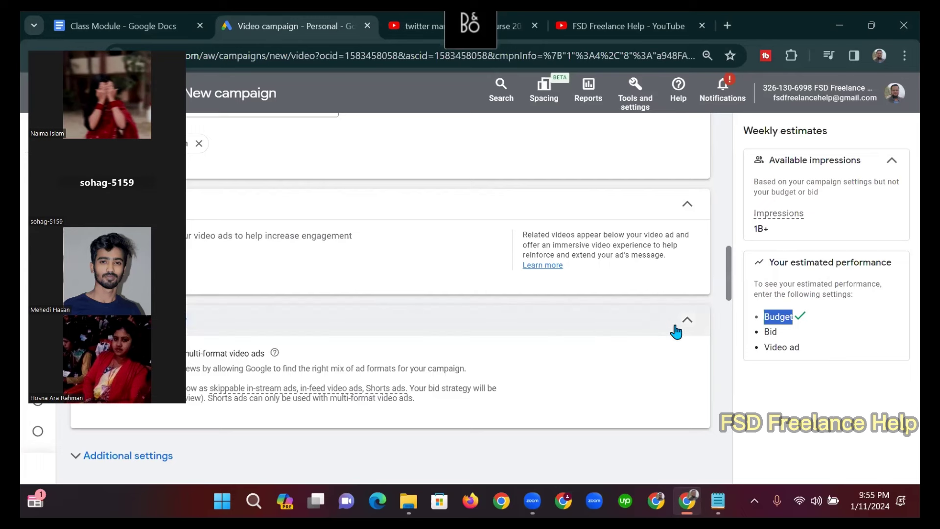
left_click_drag(763, 330, 800, 347)
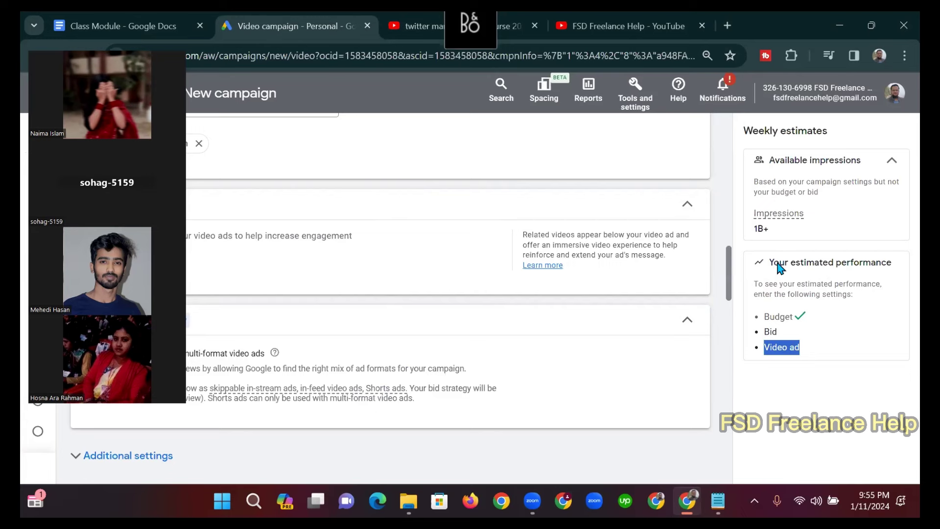
left_click_drag(769, 262, 894, 265)
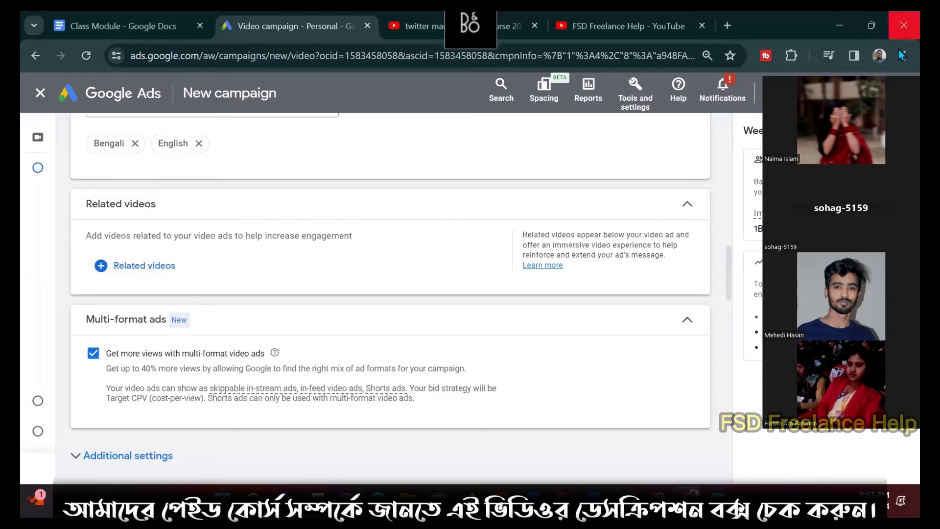
triple_click(830, 263)
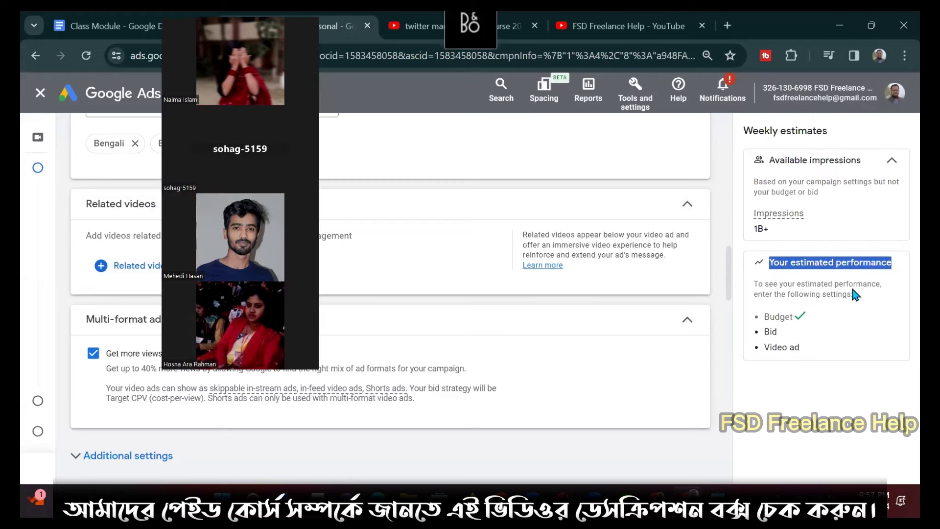